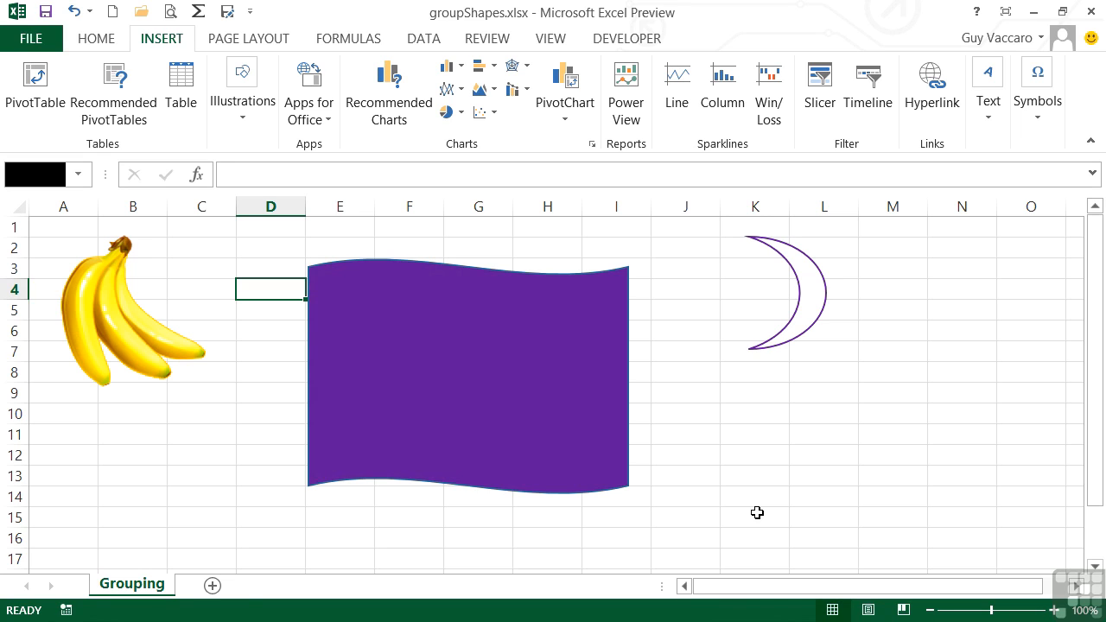
Shift the banana picture slightly down and to the right, and select the purple wave and the moon one after another.
{"action": "left_click", "coordinate": [126, 345]}
{"action": "left_click_drag", "start_coordinate": [125, 341], "coordinate": [163, 379]}
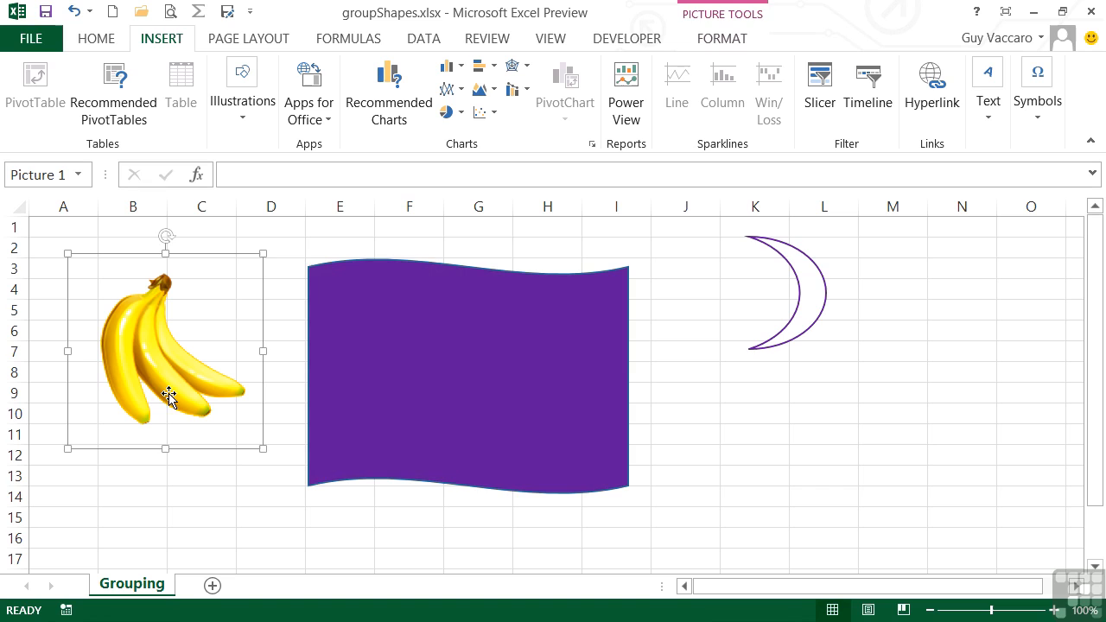
{"action": "left_click", "coordinate": [525, 380]}
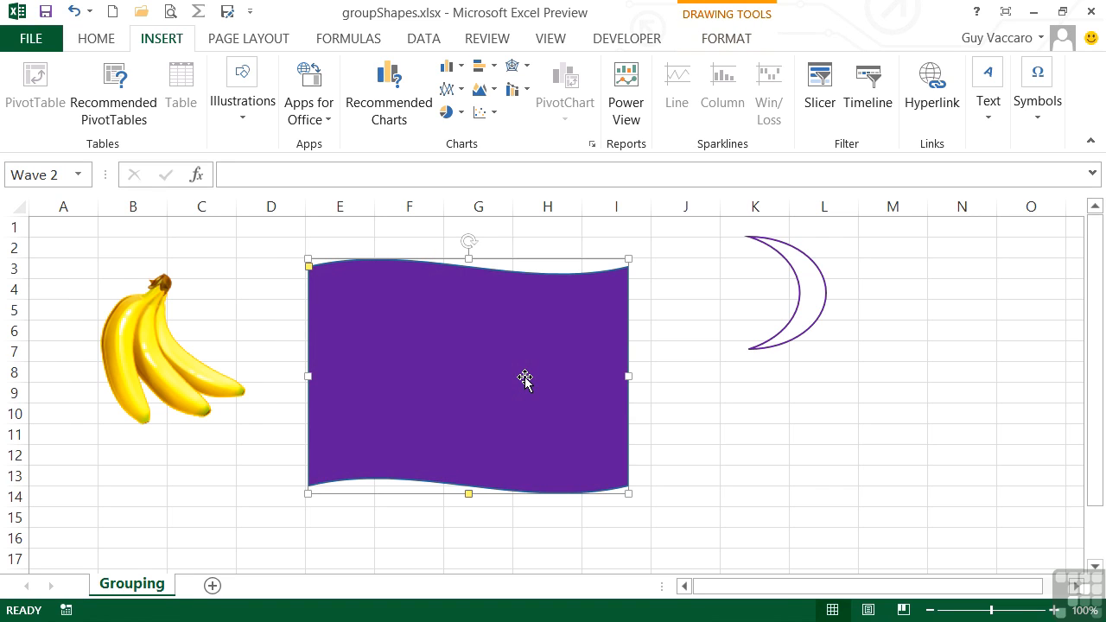
{"action": "left_click", "coordinate": [813, 311]}
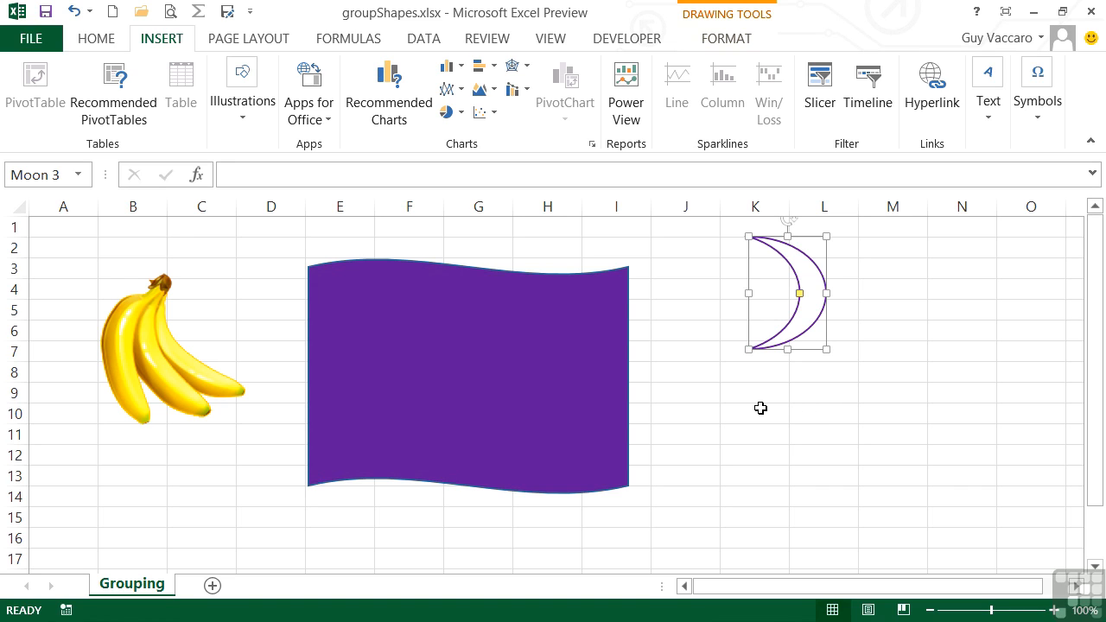
Insert a text box below the moon reading "GUY'S REPUBLIC", with its text centred horizontally and vertically.
{"action": "left_click", "coordinate": [244, 121]}
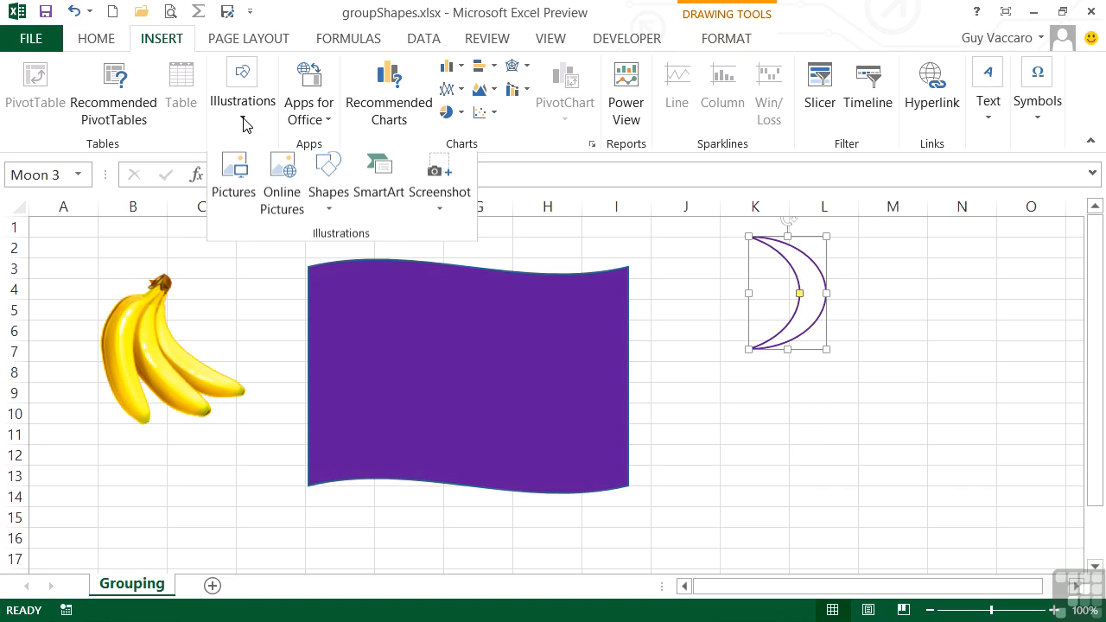
{"action": "left_click", "coordinate": [329, 216]}
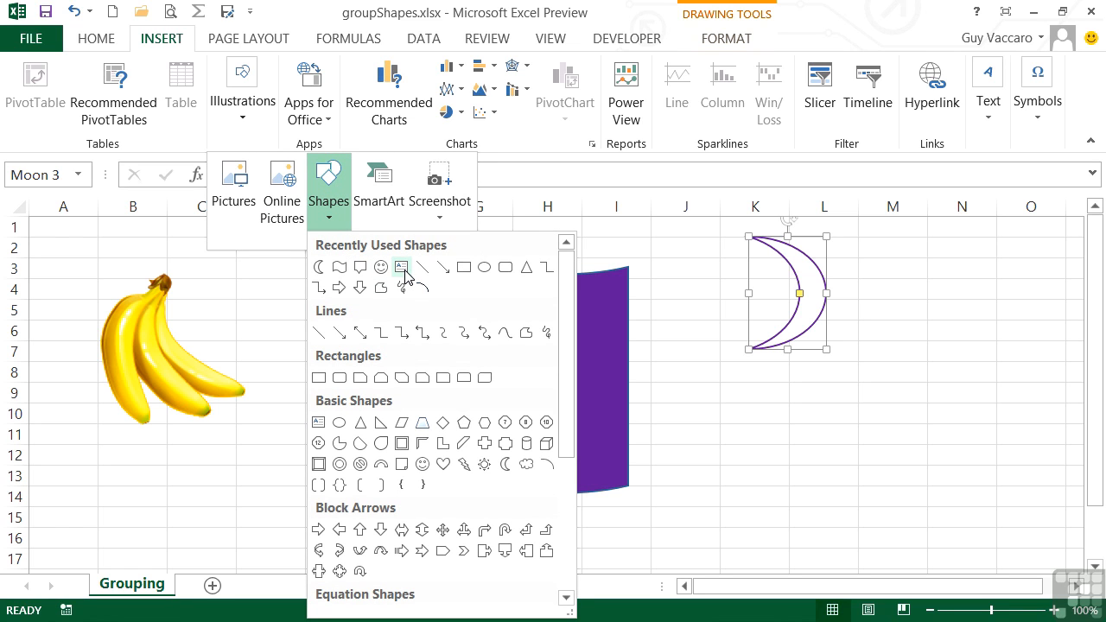
{"action": "left_click", "coordinate": [319, 422]}
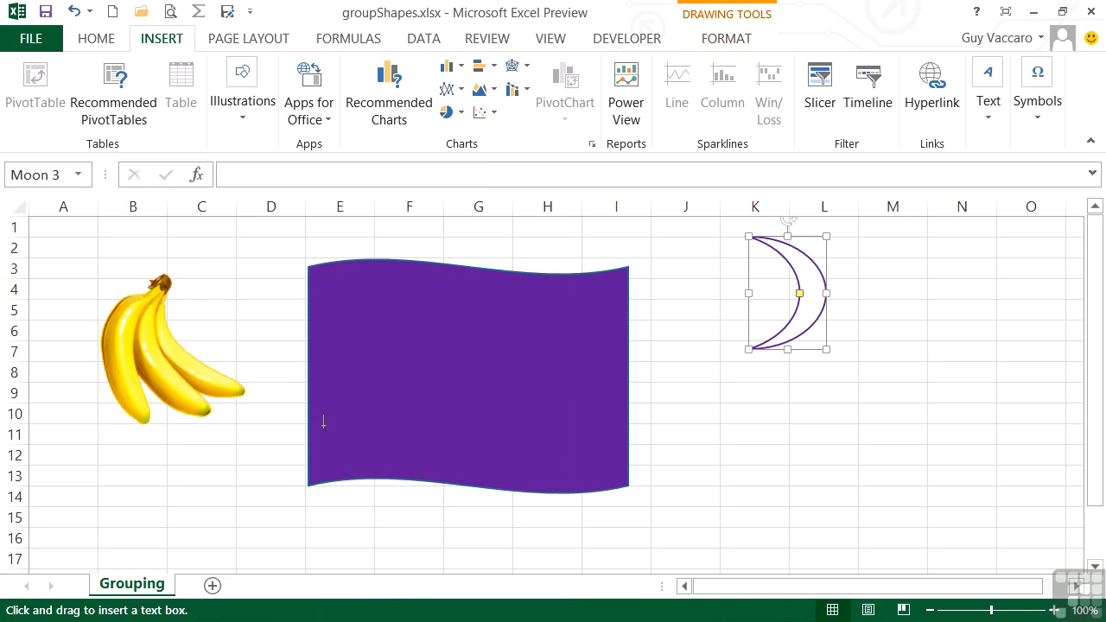
{"action": "left_click_drag", "start_coordinate": [686, 389], "coordinate": [926, 505]}
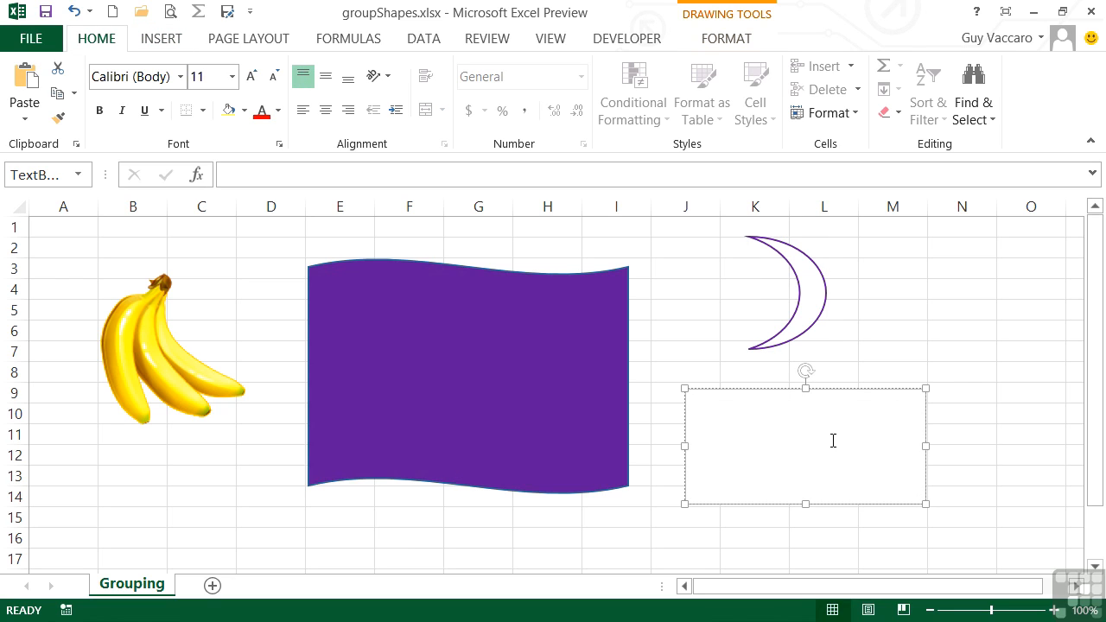
{"action": "type", "text": "GUY'S REPUBLIC"}
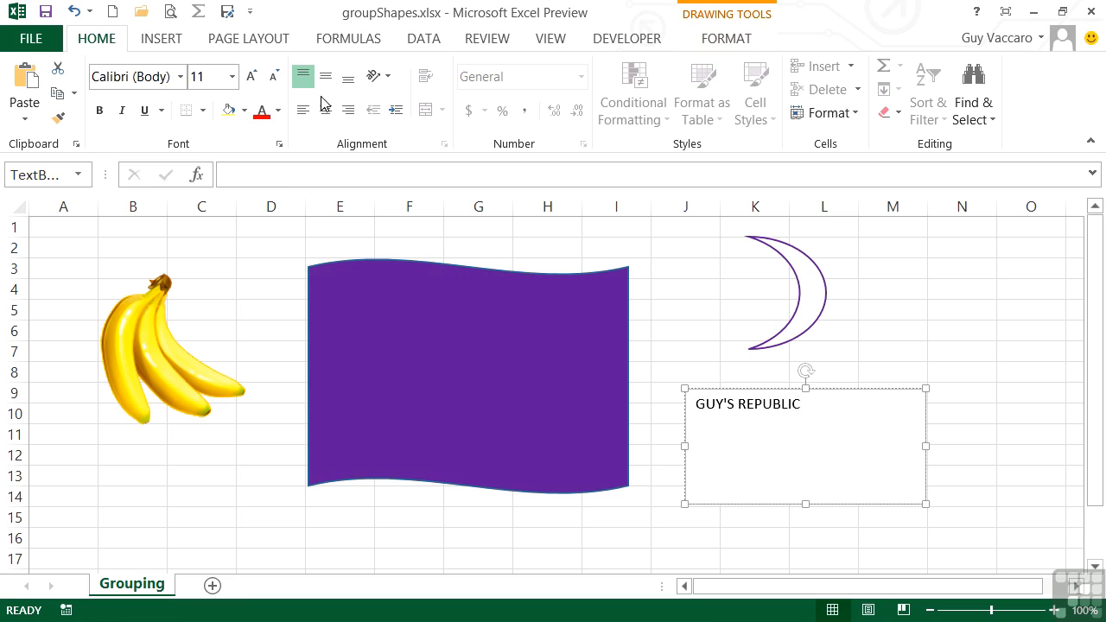
{"action": "left_click", "coordinate": [326, 76]}
{"action": "left_click", "coordinate": [326, 109]}
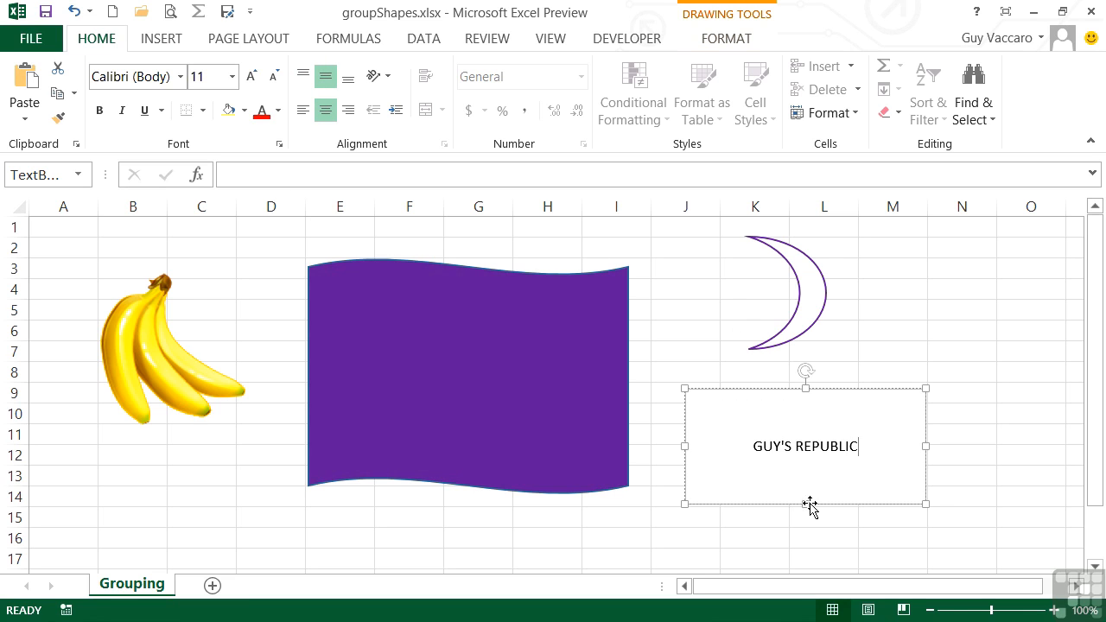
Shrink the text box to about 0.38" high by 1.8" wide and move it onto the lower middle of the purple wave.
{"action": "left_click_drag", "start_coordinate": [805, 504], "coordinate": [805, 471]}
{"action": "left_click_drag", "start_coordinate": [805, 389], "coordinate": [804, 414]}
{"action": "left_click_drag", "start_coordinate": [805, 471], "coordinate": [806, 455]}
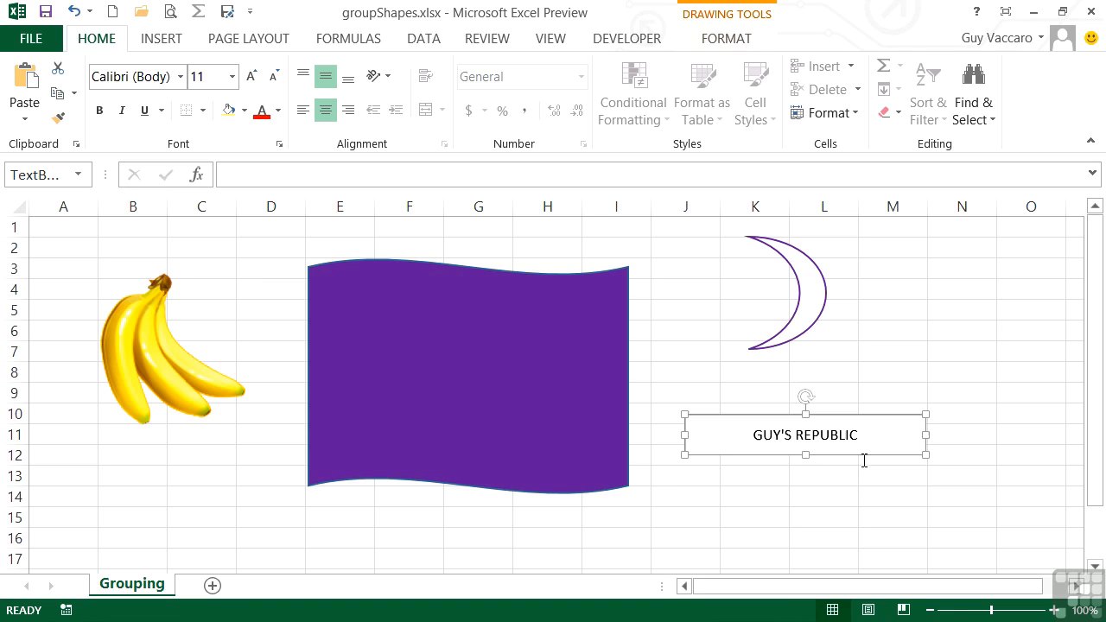
{"action": "left_click_drag", "start_coordinate": [925, 434], "coordinate": [872, 434]}
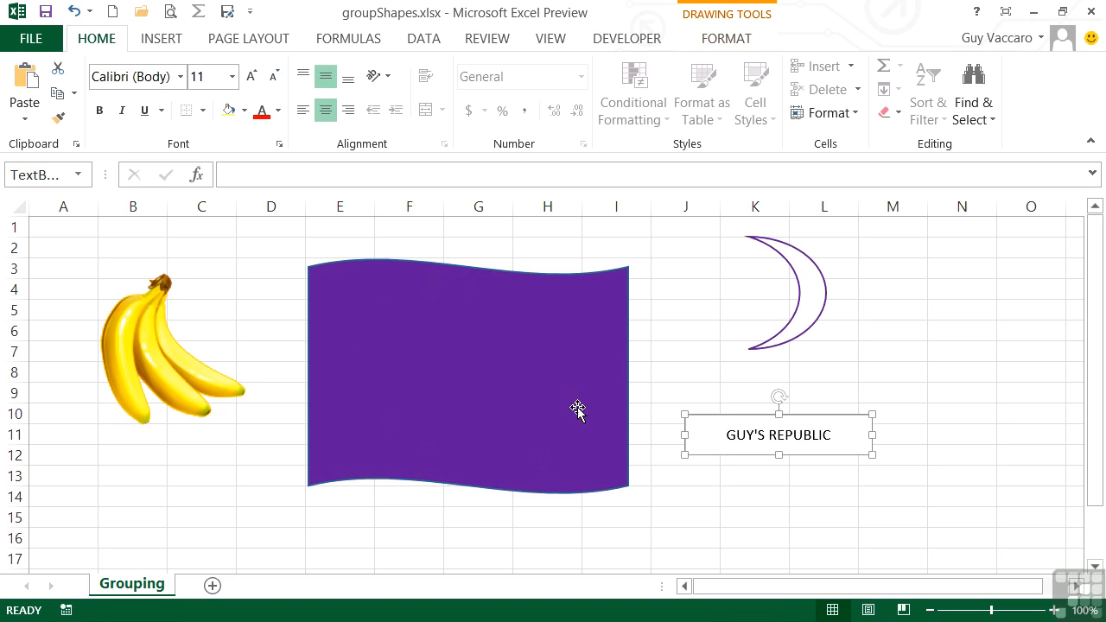
{"action": "left_click_drag", "start_coordinate": [741, 460], "coordinate": [440, 464]}
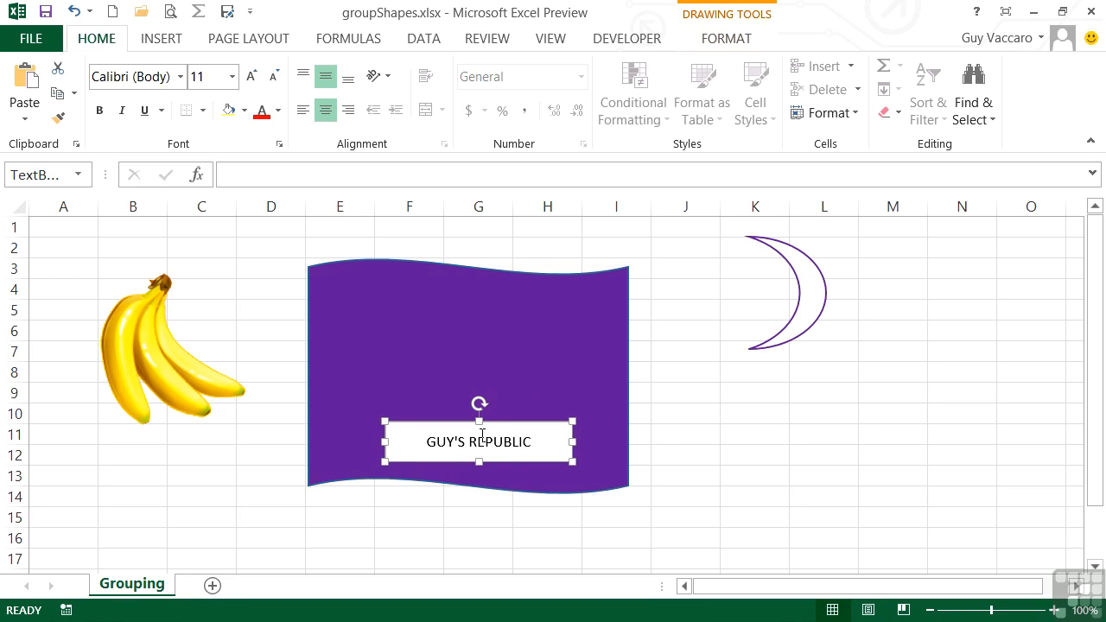
Remove the fill and the outline from the text box on the purple wave.
{"action": "left_click", "coordinate": [742, 41]}
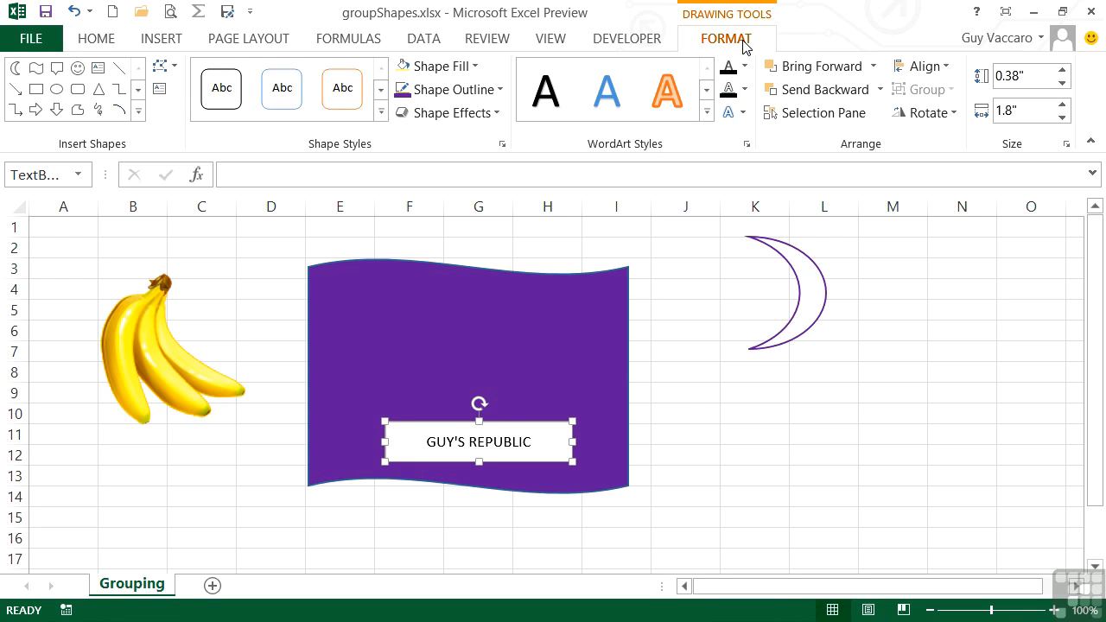
{"action": "left_click", "coordinate": [475, 67]}
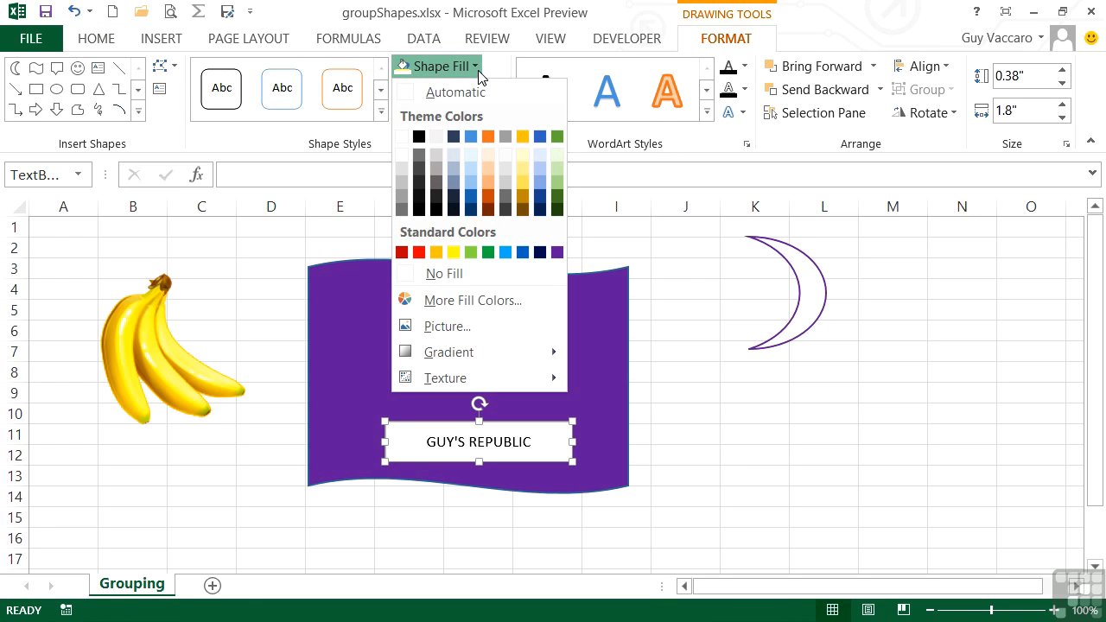
{"action": "left_click", "coordinate": [450, 274]}
{"action": "left_click", "coordinate": [707, 451]}
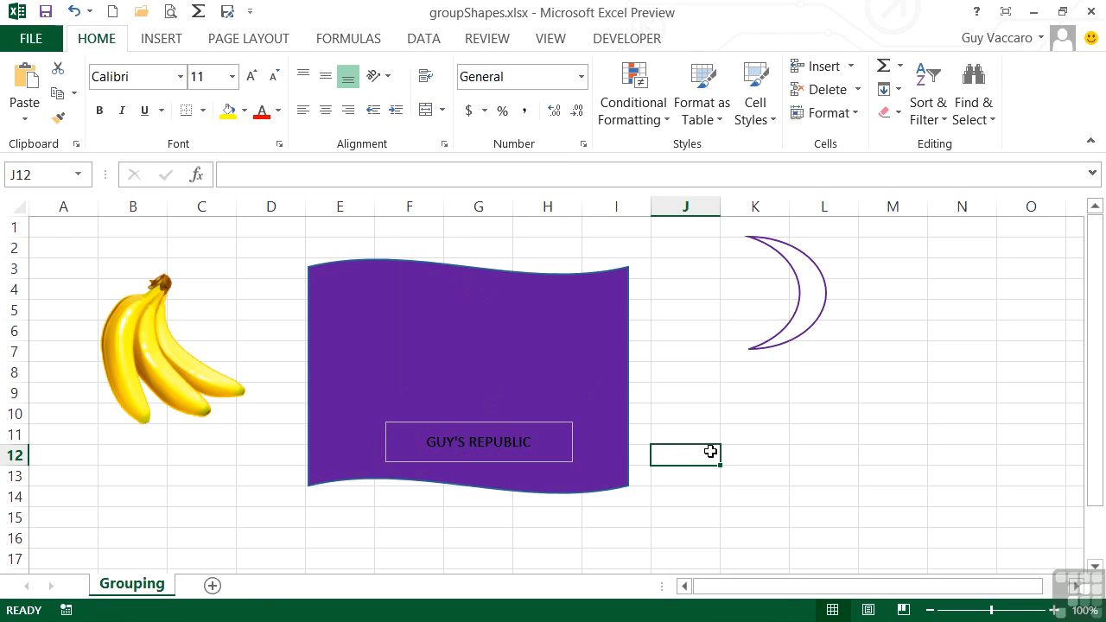
{"action": "left_click", "coordinate": [522, 435]}
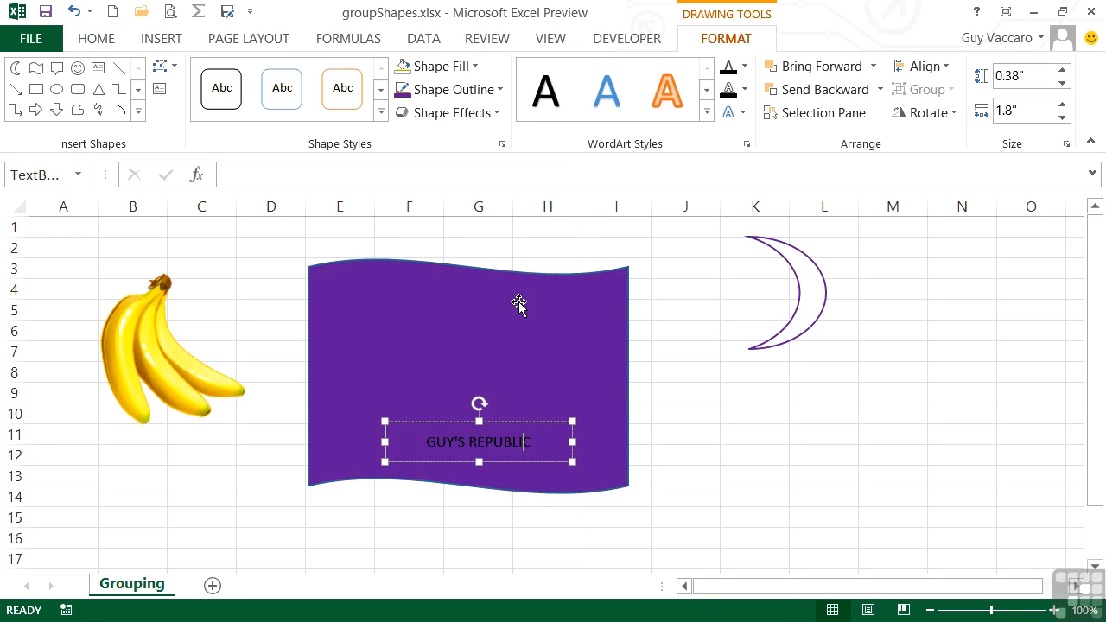
{"action": "left_click", "coordinate": [494, 88]}
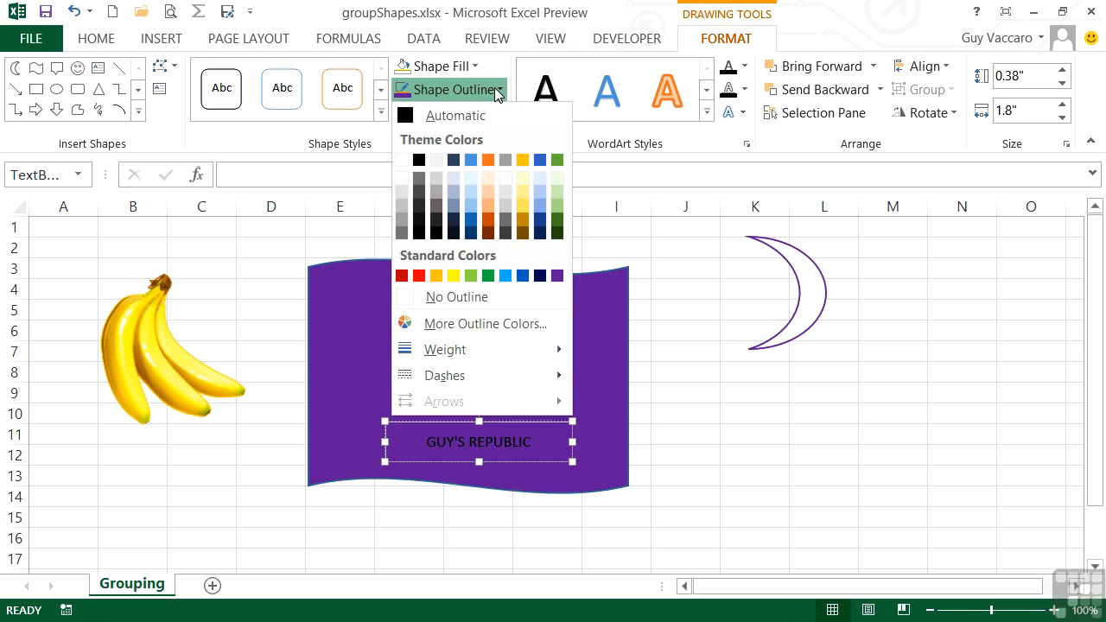
{"action": "left_click", "coordinate": [466, 298]}
{"action": "left_click", "coordinate": [700, 459]}
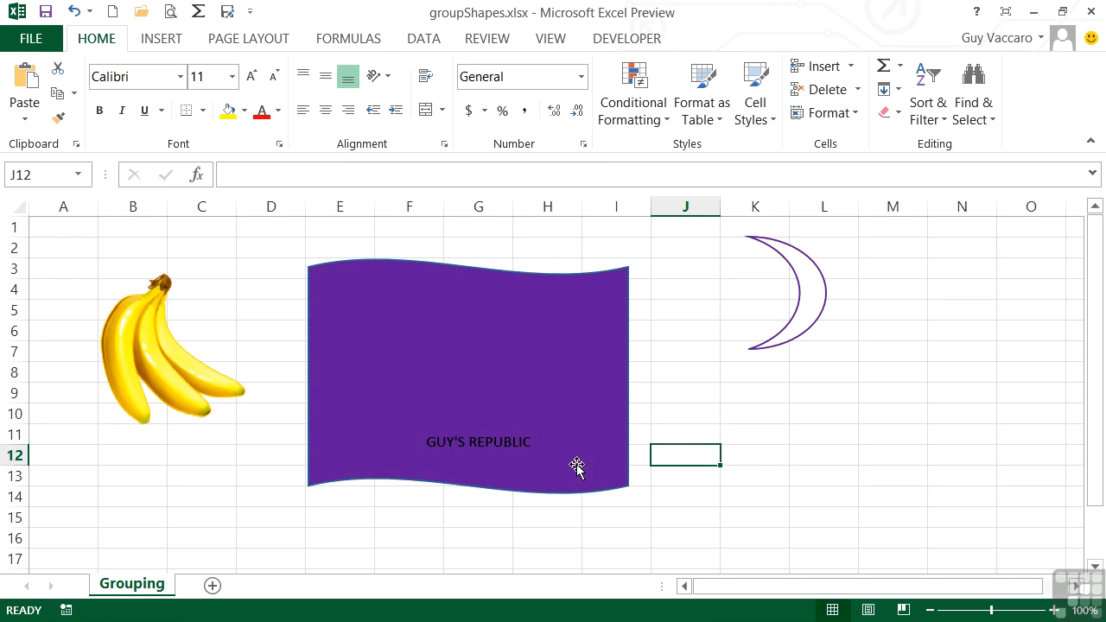
Make the "GUY'S REPUBLIC" text white at 16 pt and nudge its text box slightly to the left.
{"action": "left_click", "coordinate": [549, 444]}
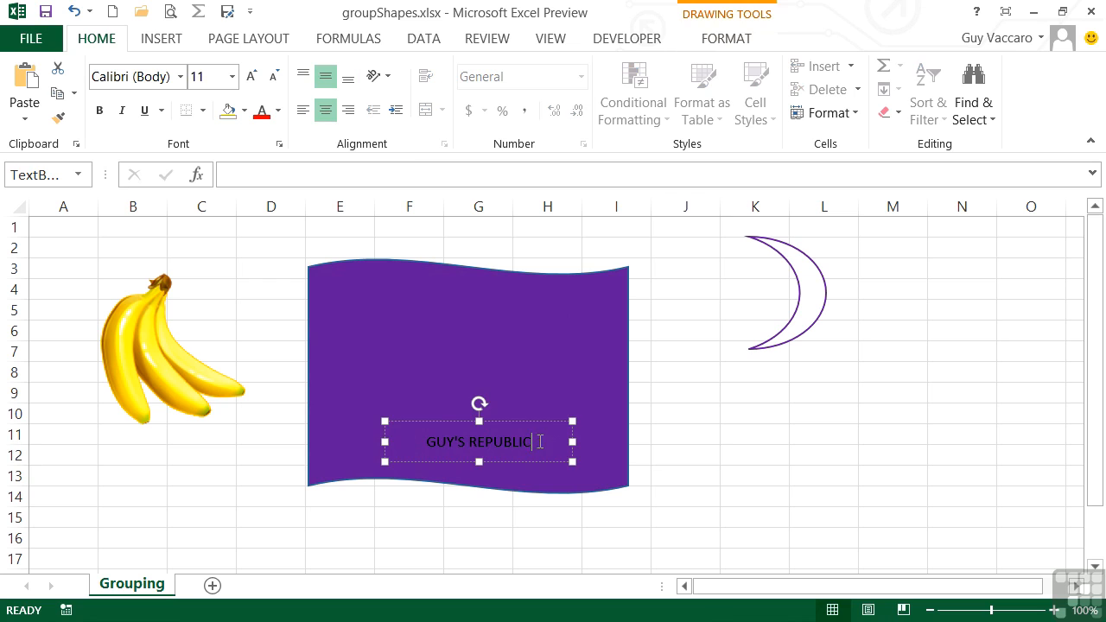
{"action": "left_click_drag", "start_coordinate": [544, 444], "coordinate": [425, 443]}
{"action": "left_click", "coordinate": [277, 110]}
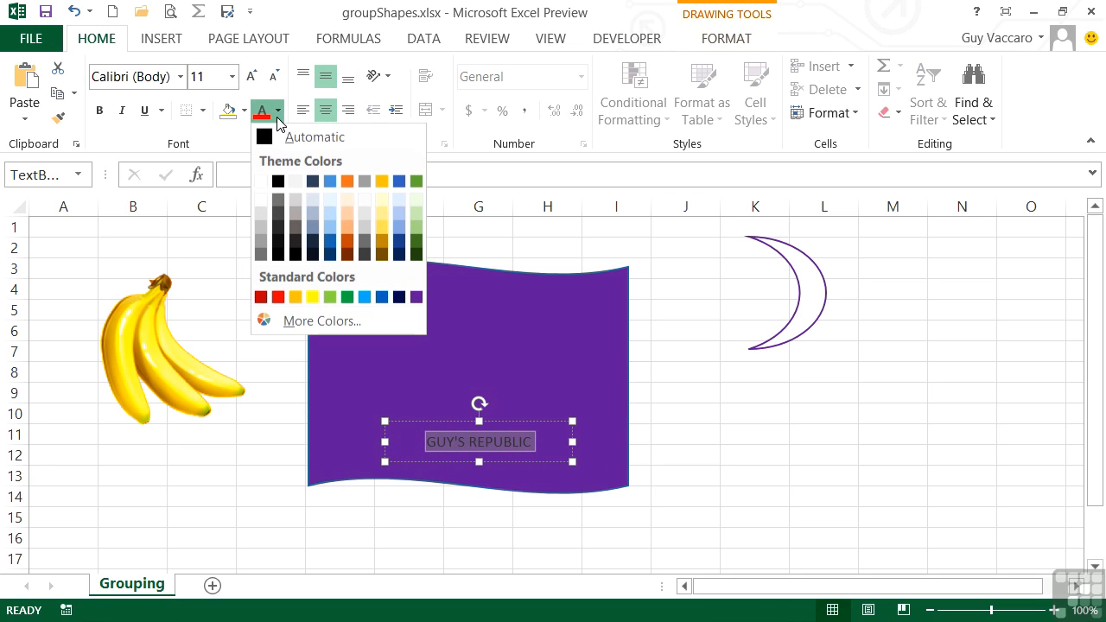
{"action": "left_click", "coordinate": [262, 183]}
{"action": "left_click", "coordinate": [251, 76]}
{"action": "left_click", "coordinate": [251, 76]}
{"action": "left_click", "coordinate": [251, 76]}
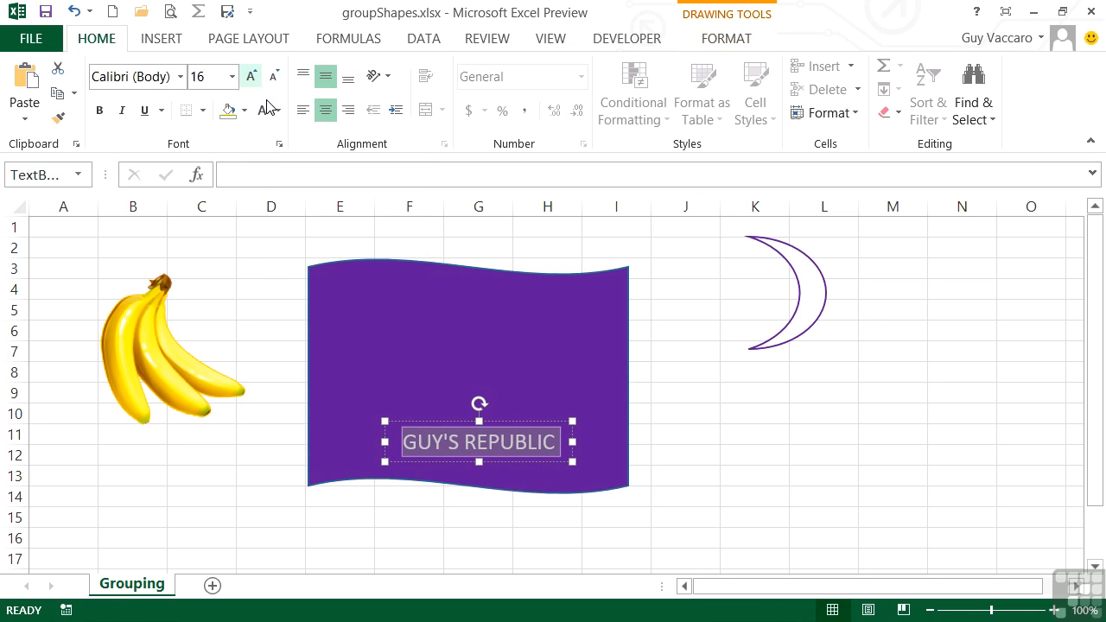
{"action": "left_click", "coordinate": [484, 420]}
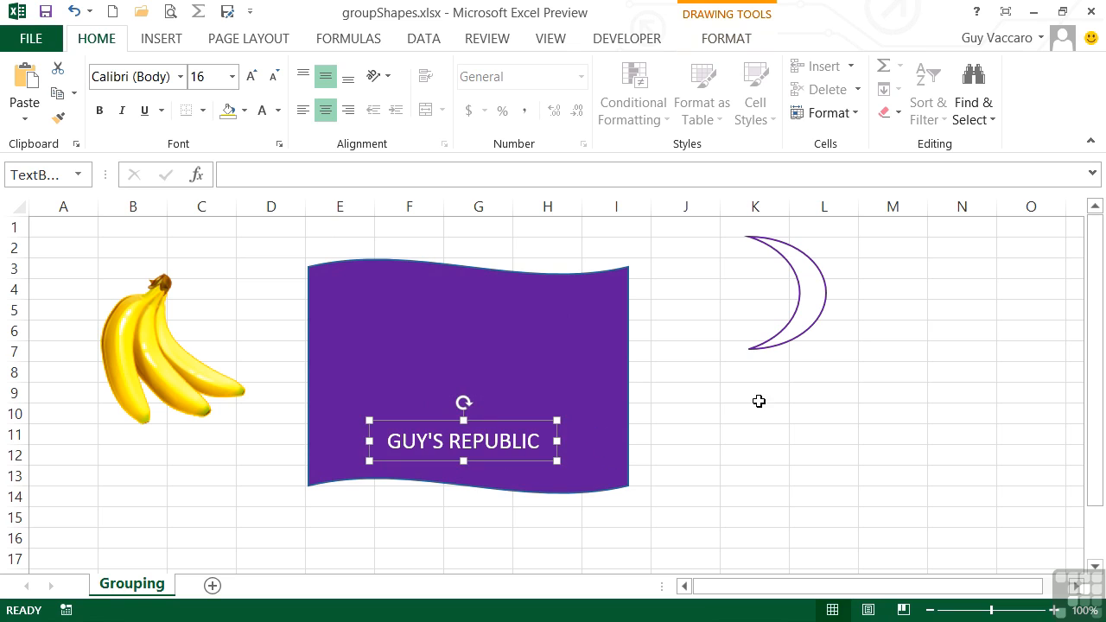
Move the moon onto the lower right of the purple wave and the banana picture against the wave's left edge.
{"action": "left_click", "coordinate": [808, 326]}
{"action": "left_click_drag", "start_coordinate": [809, 326], "coordinate": [584, 435]}
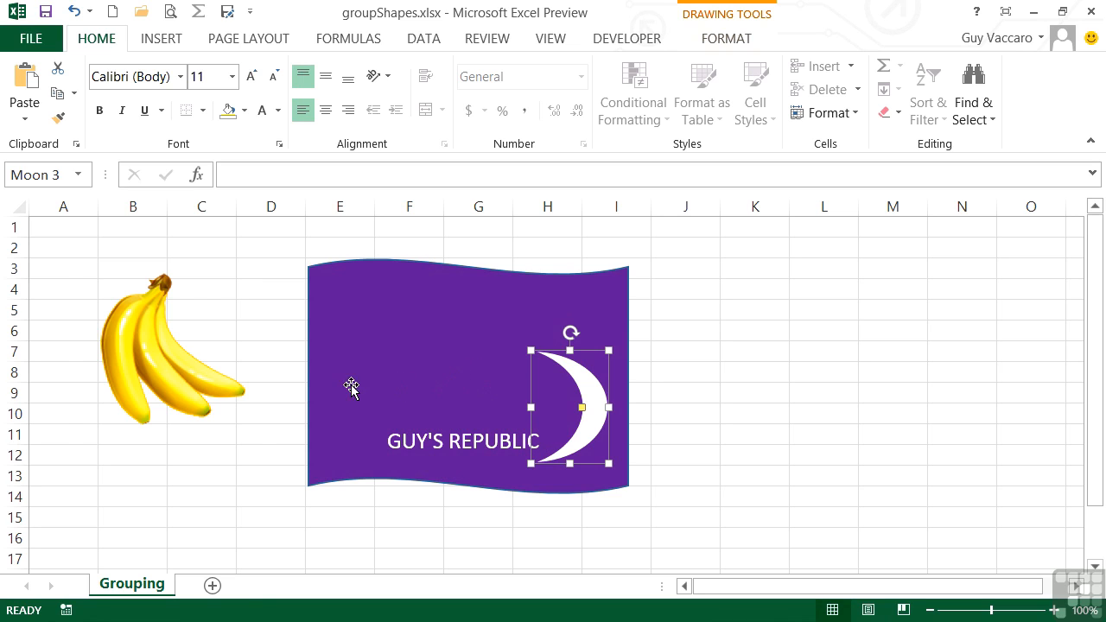
{"action": "left_click", "coordinate": [138, 342]}
{"action": "left_click_drag", "start_coordinate": [138, 342], "coordinate": [255, 358]}
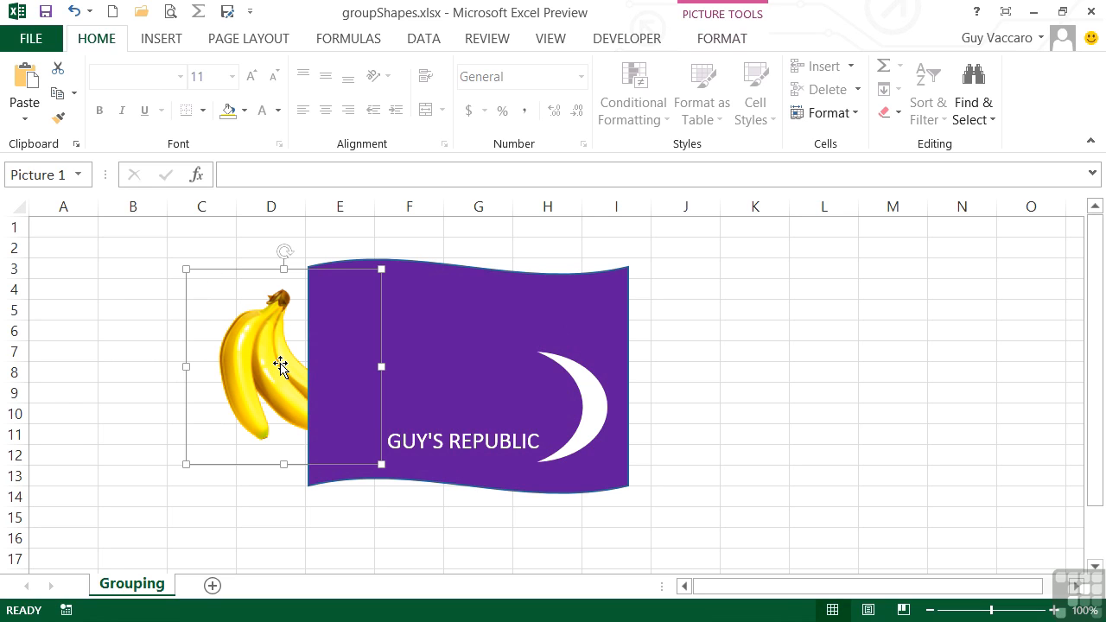
Bring the banana picture to the front of all objects and place it on the left half of the purple wave.
{"action": "left_click", "coordinate": [737, 40]}
{"action": "left_click", "coordinate": [867, 66]}
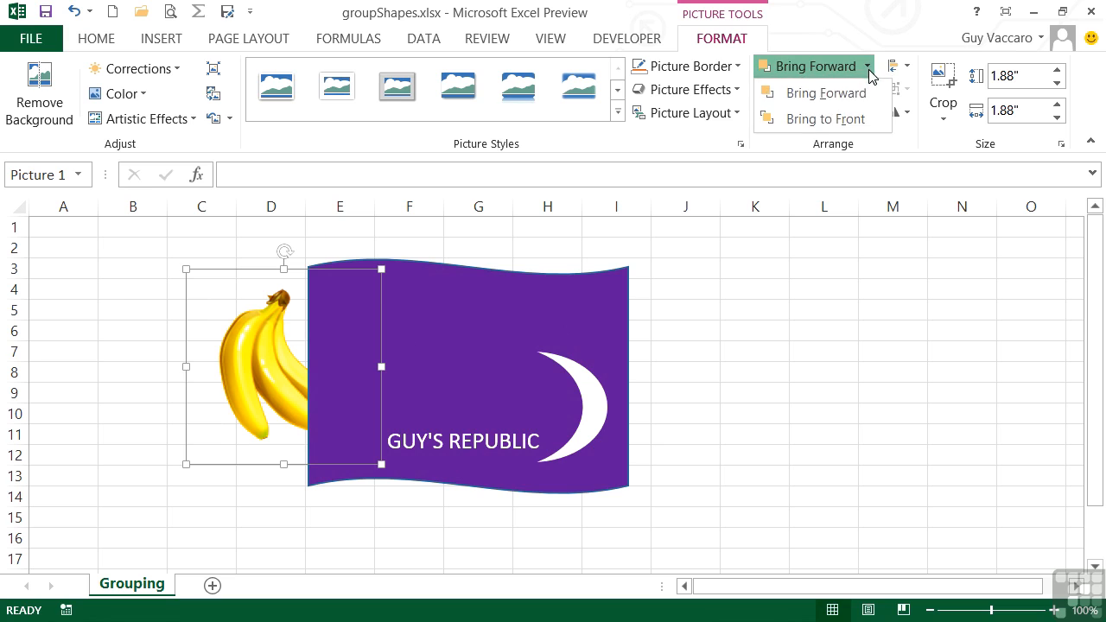
{"action": "left_click", "coordinate": [847, 118]}
{"action": "left_click_drag", "start_coordinate": [338, 387], "coordinate": [458, 373]}
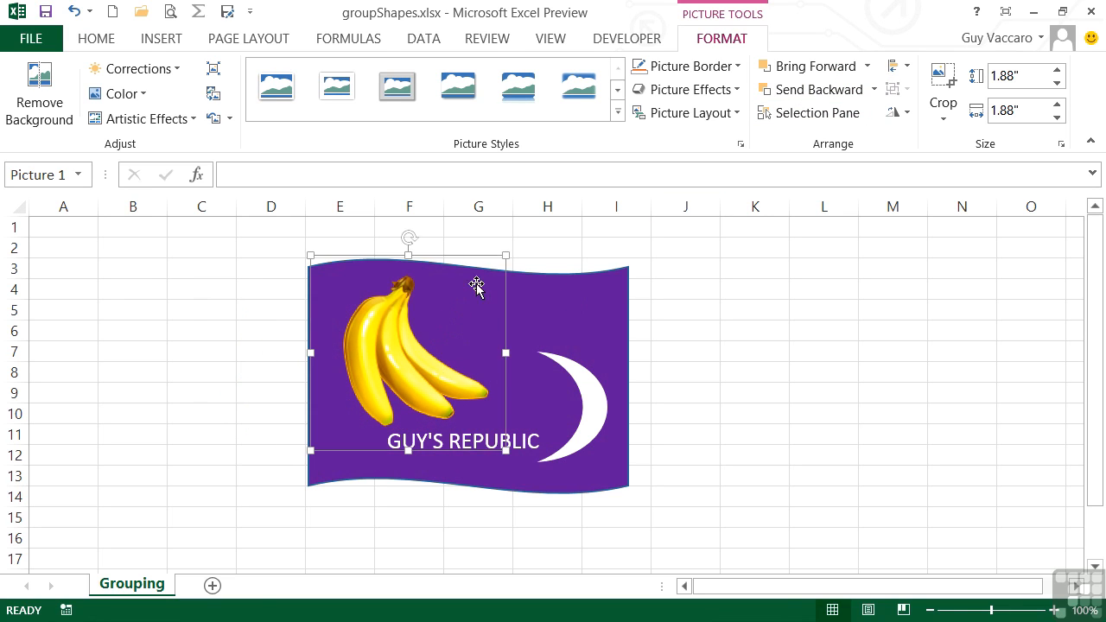
Shrink the banana picture to about 1.41" by 1.41" and position it above the text on the wave's left side.
{"action": "left_click_drag", "start_coordinate": [506, 254], "coordinate": [457, 304]}
{"action": "left_click_drag", "start_coordinate": [439, 370], "coordinate": [460, 352]}
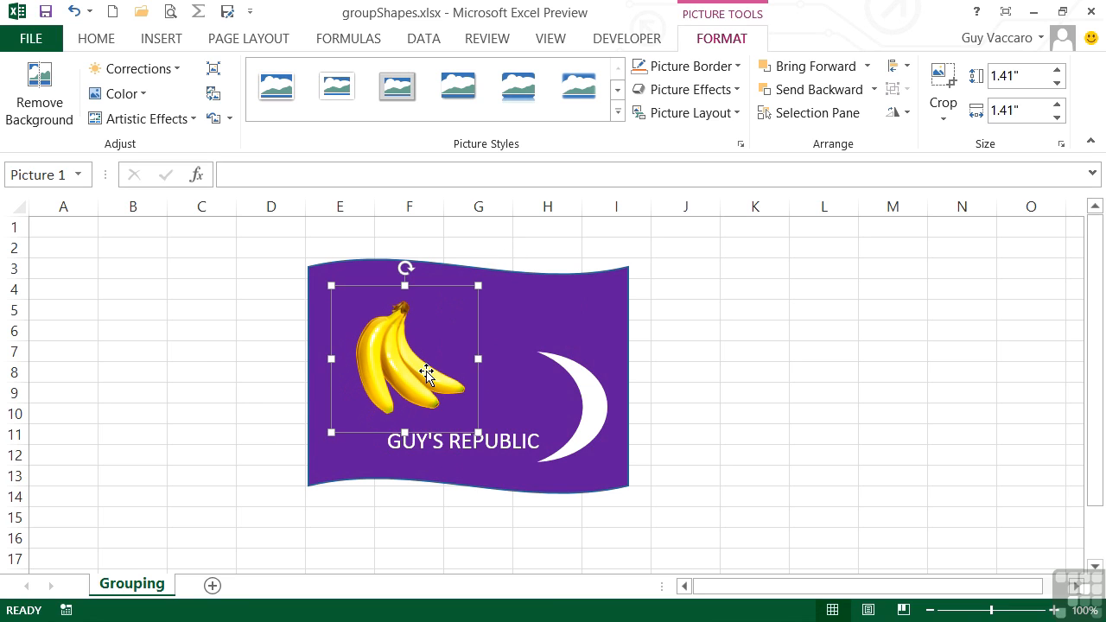
{"action": "left_click", "coordinate": [678, 469]}
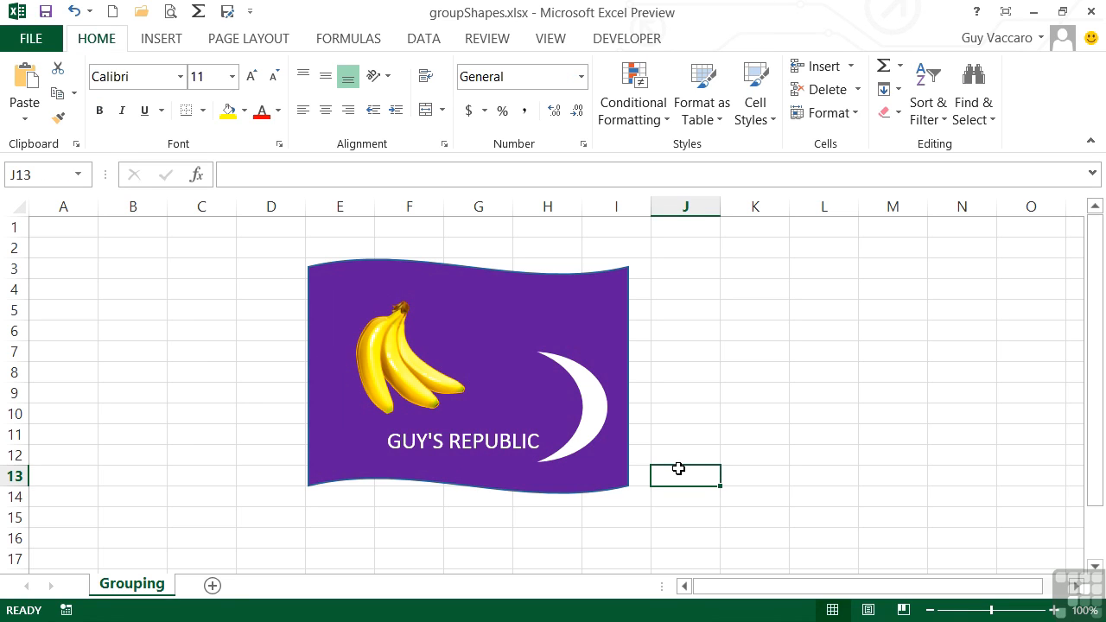
Move only the purple wave slightly to the right and down, leaving the other objects in place.
{"action": "left_click", "coordinate": [602, 309]}
{"action": "mouse_move", "coordinate": [599, 304]}
{"action": "left_mouse_down"}
{"action": "mouse_move", "coordinate": [671, 304]}
{"action": "mouse_move", "coordinate": [613, 313]}
{"action": "left_mouse_up"}
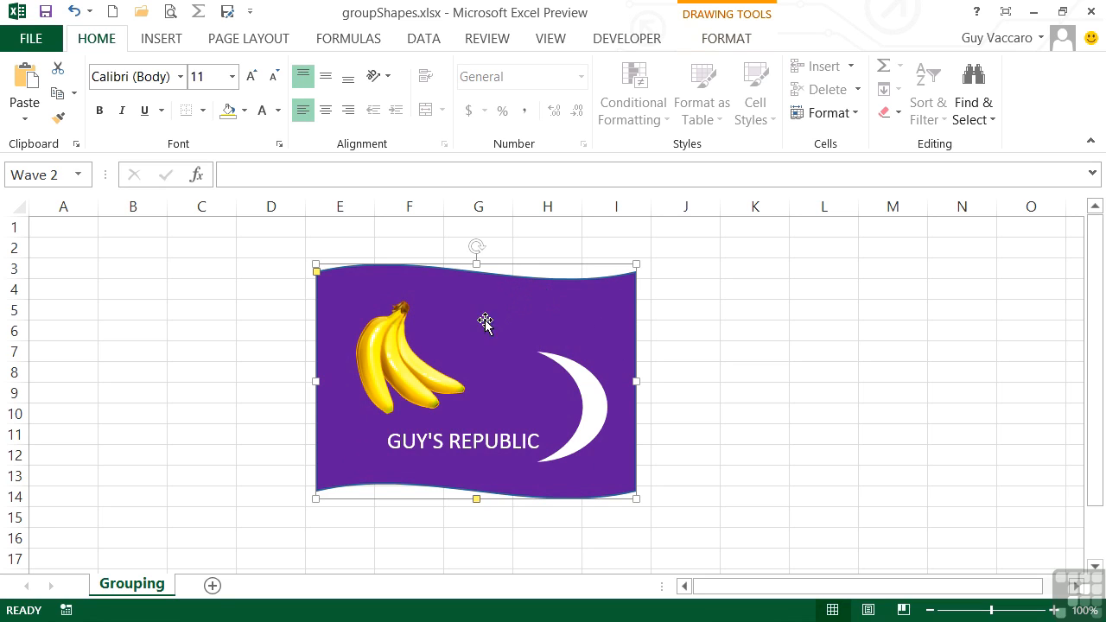
Add the banana picture, moon and text box to the wave's selection and shift all four slightly up and to the right.
{"action": "left_click", "coordinate": [393, 352], "text": "ctrl"}
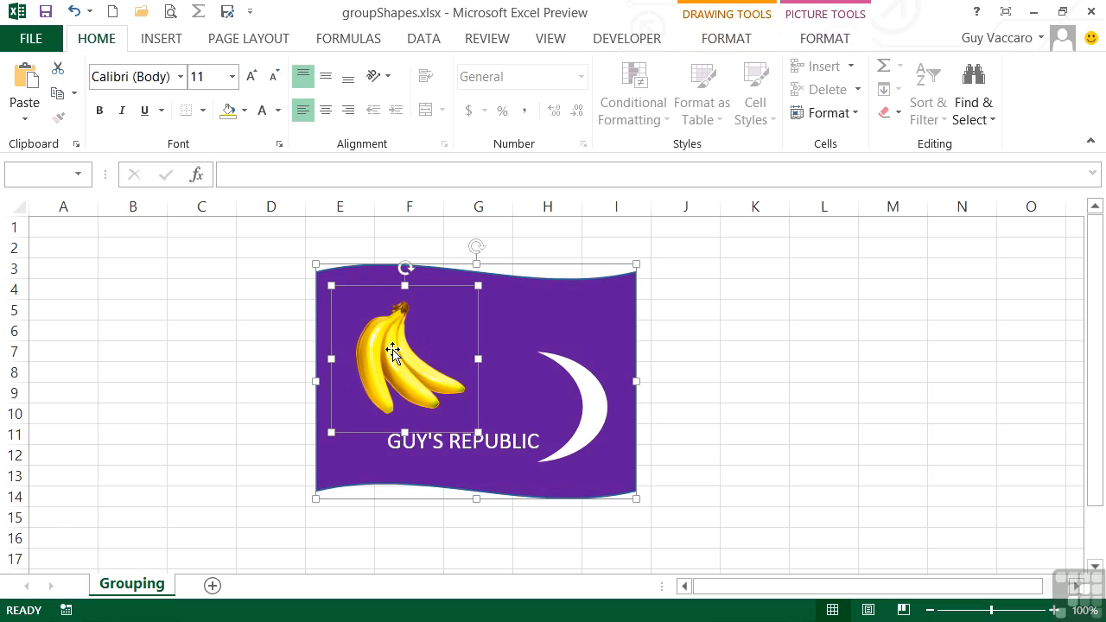
{"action": "left_click", "coordinate": [591, 389], "text": "ctrl"}
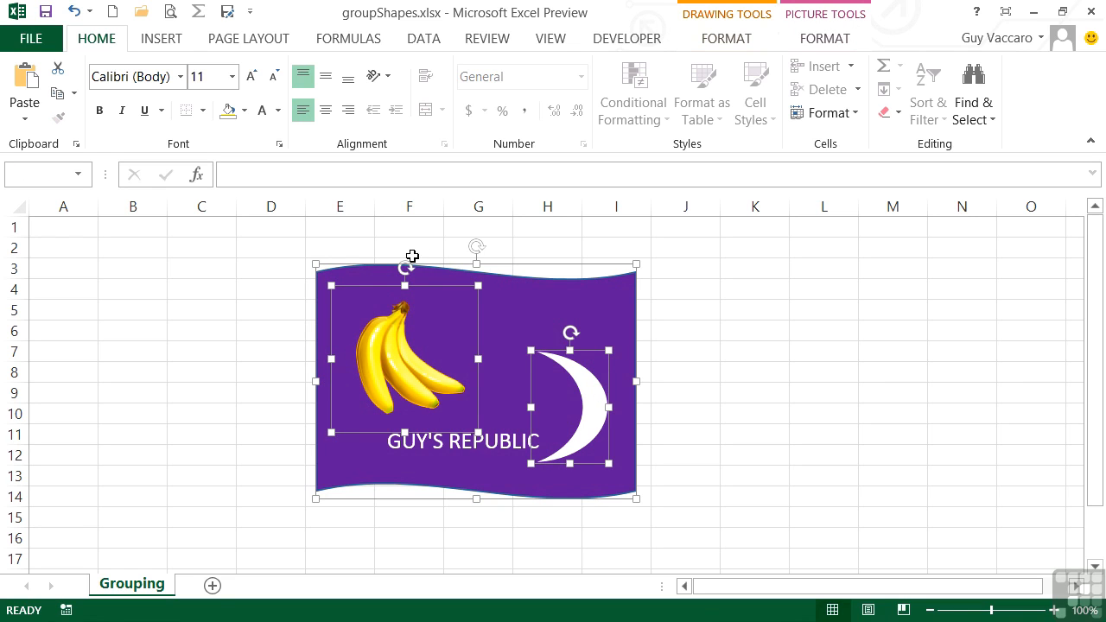
{"action": "left_click", "coordinate": [497, 444], "text": "ctrl"}
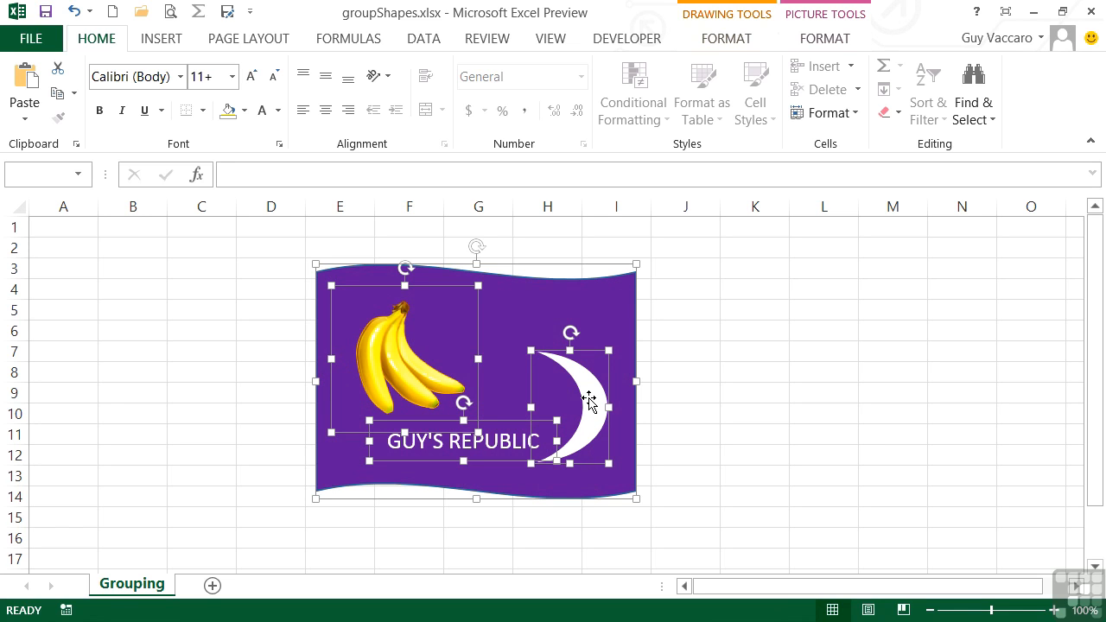
{"action": "mouse_move", "coordinate": [588, 395]}
{"action": "left_mouse_down"}
{"action": "mouse_move", "coordinate": [701, 372]}
{"action": "mouse_move", "coordinate": [594, 384]}
{"action": "left_mouse_up"}
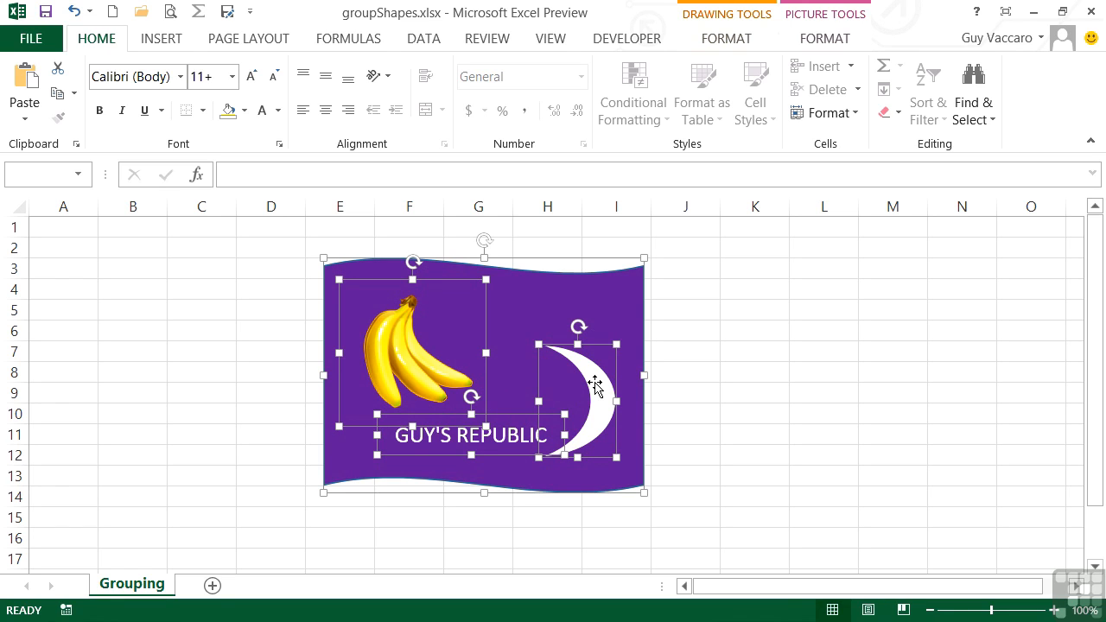
Group the selected wave, moon, banana picture and text box into a single object.
{"action": "left_click", "coordinate": [733, 43]}
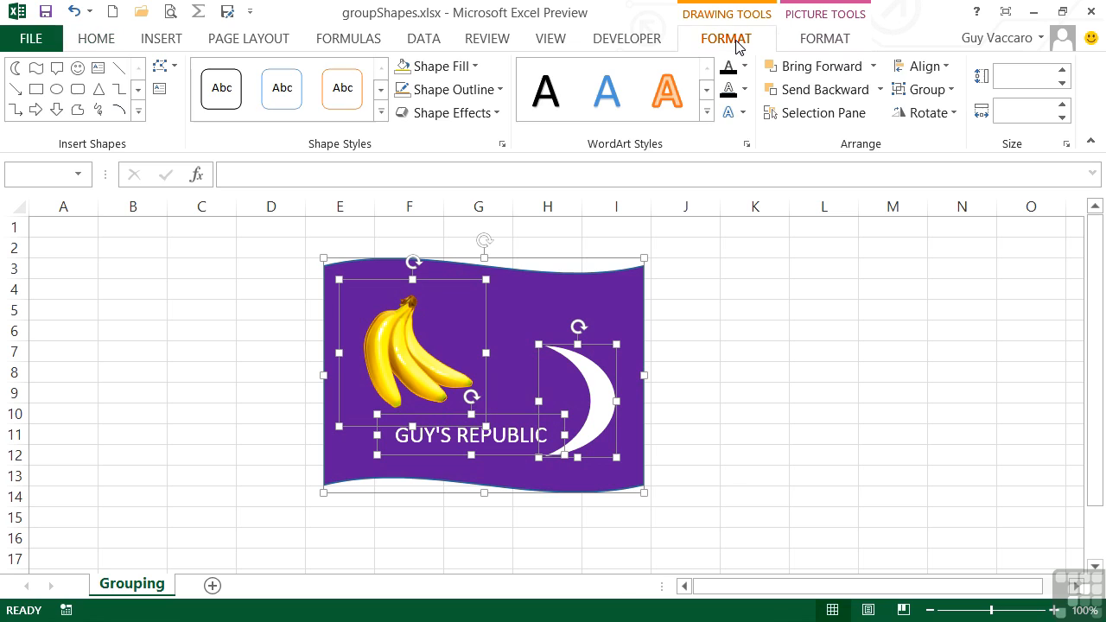
{"action": "left_click", "coordinate": [820, 40]}
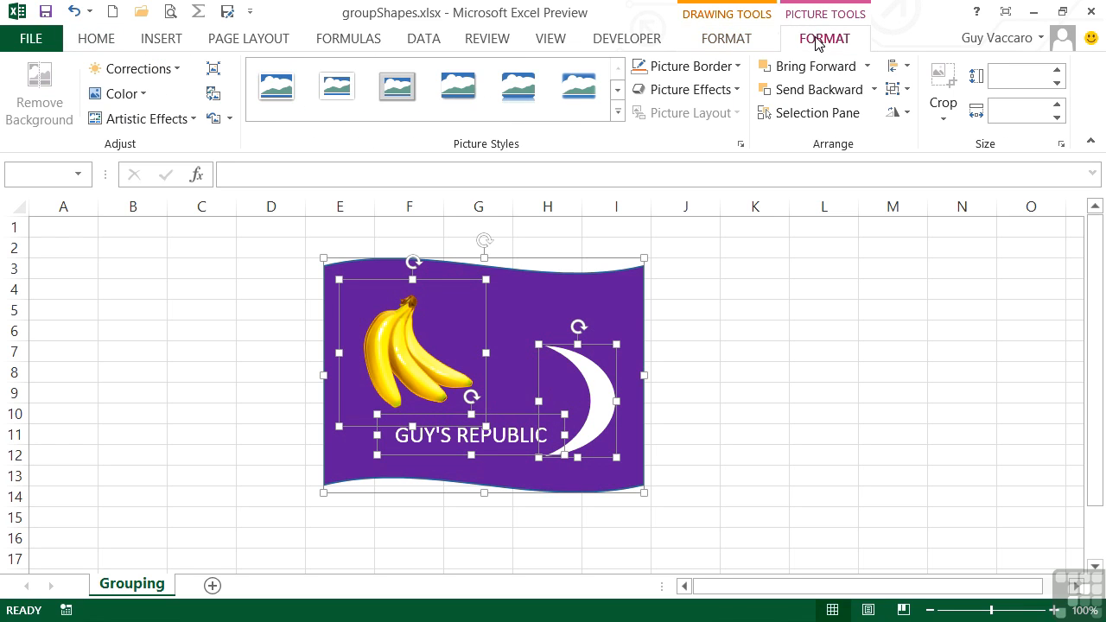
{"action": "left_click", "coordinate": [741, 38]}
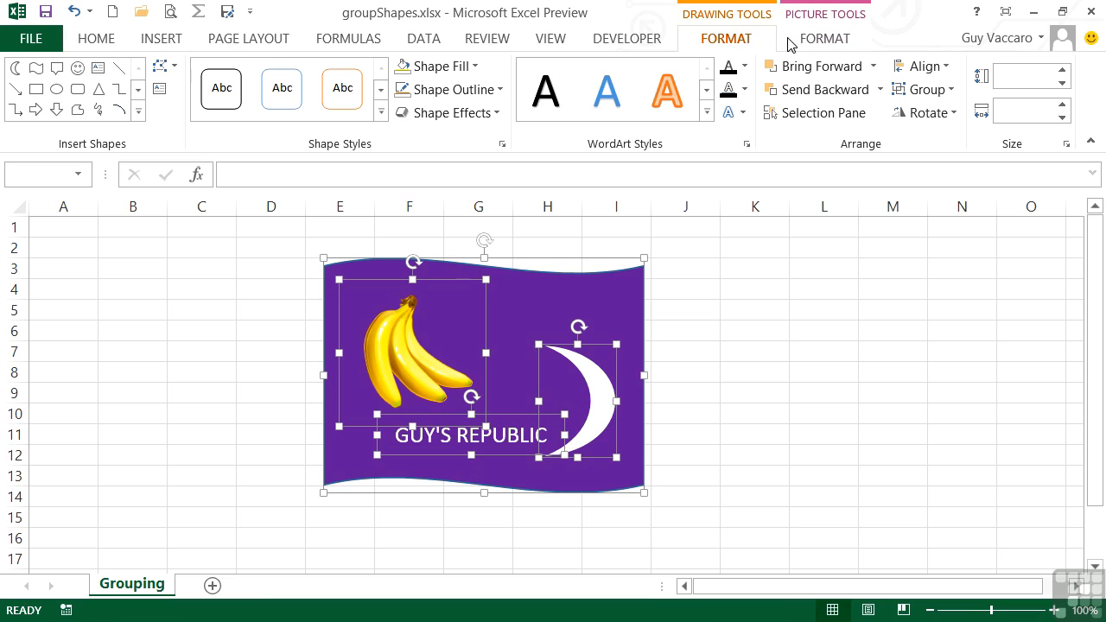
{"action": "left_click", "coordinate": [951, 92]}
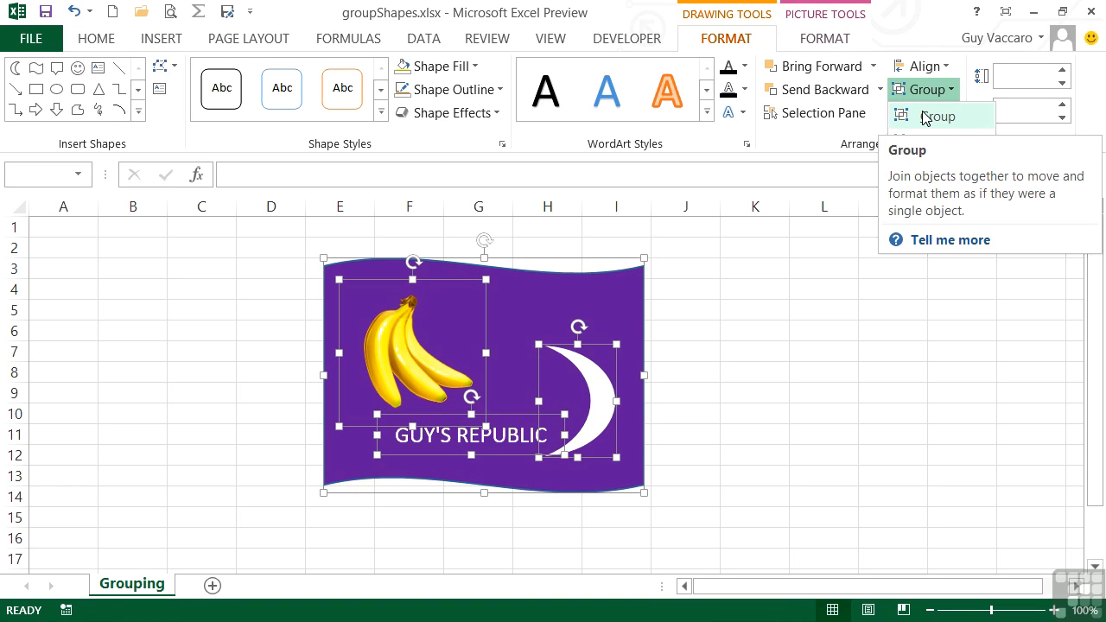
{"action": "left_click", "coordinate": [924, 117]}
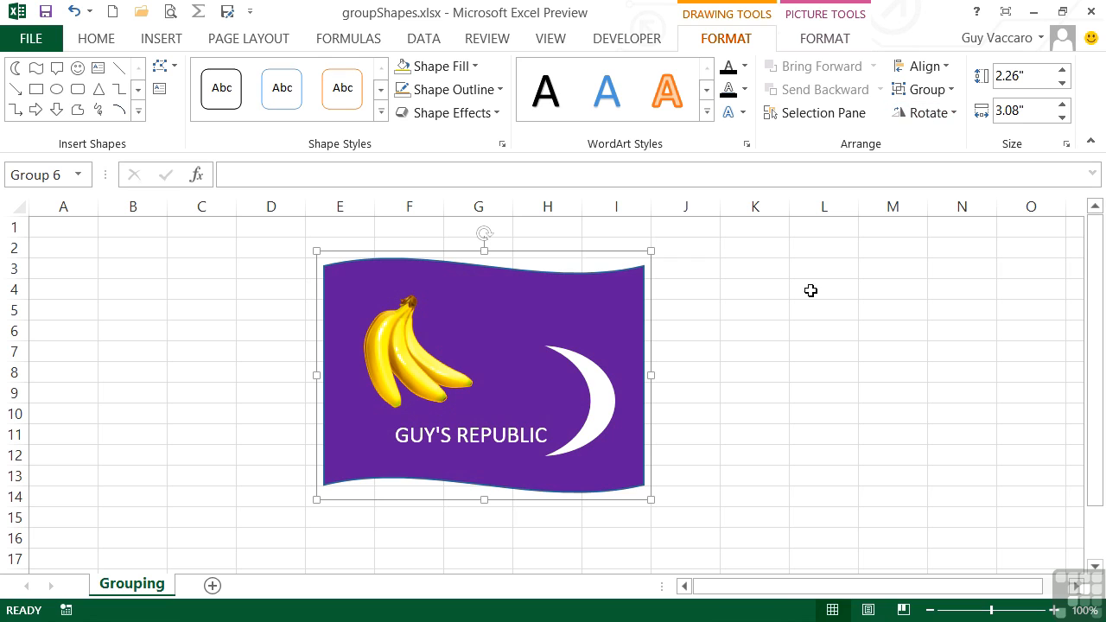
Move the grouped flag right and slightly down, and shrink it so it spans columns H to K.
{"action": "left_click_drag", "start_coordinate": [672, 308], "coordinate": [814, 349]}
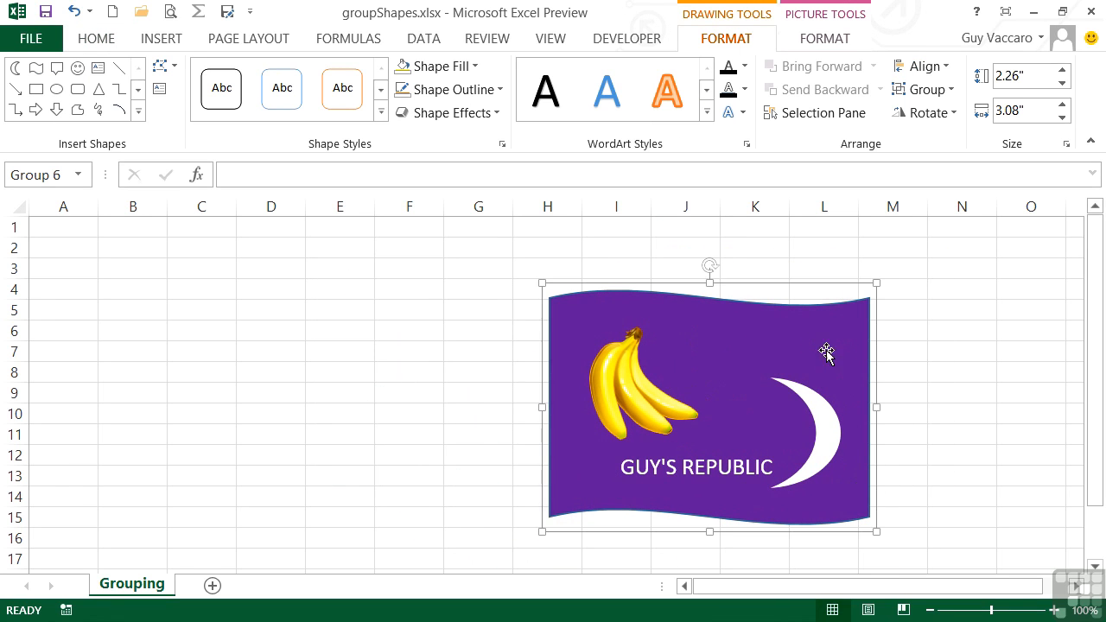
{"action": "left_click_drag", "start_coordinate": [876, 284], "coordinate": [776, 362]}
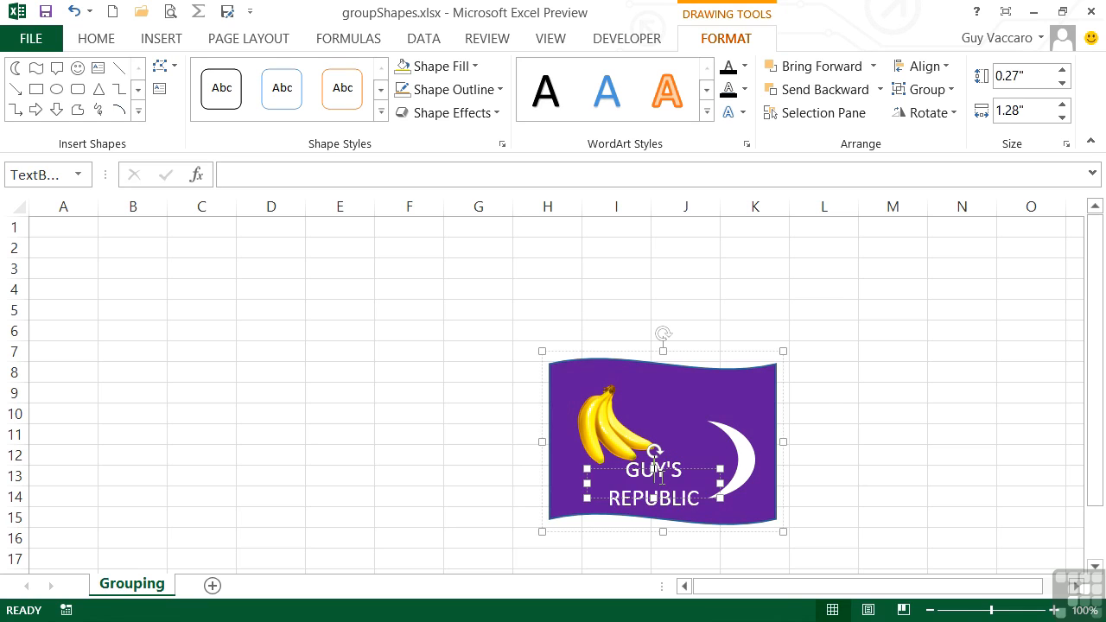
Reduce the font size of all the "GUY'S REPUBLIC" text inside the group to 11.
{"action": "key", "text": "ctrl+a"}
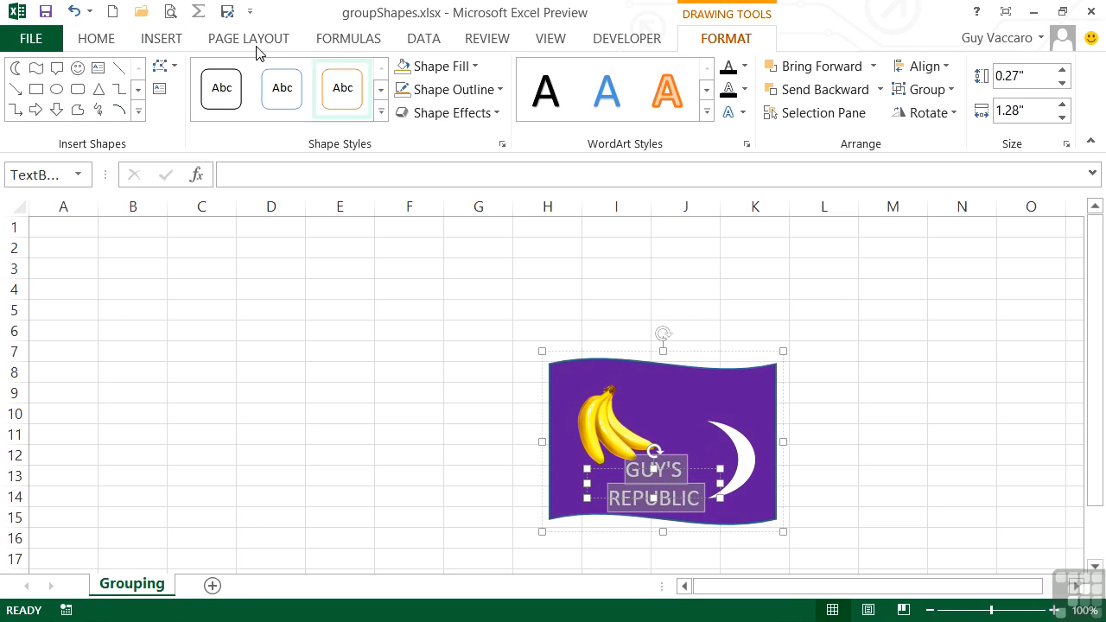
{"action": "left_click", "coordinate": [97, 43]}
{"action": "left_click", "coordinate": [272, 82]}
{"action": "left_click", "coordinate": [273, 82]}
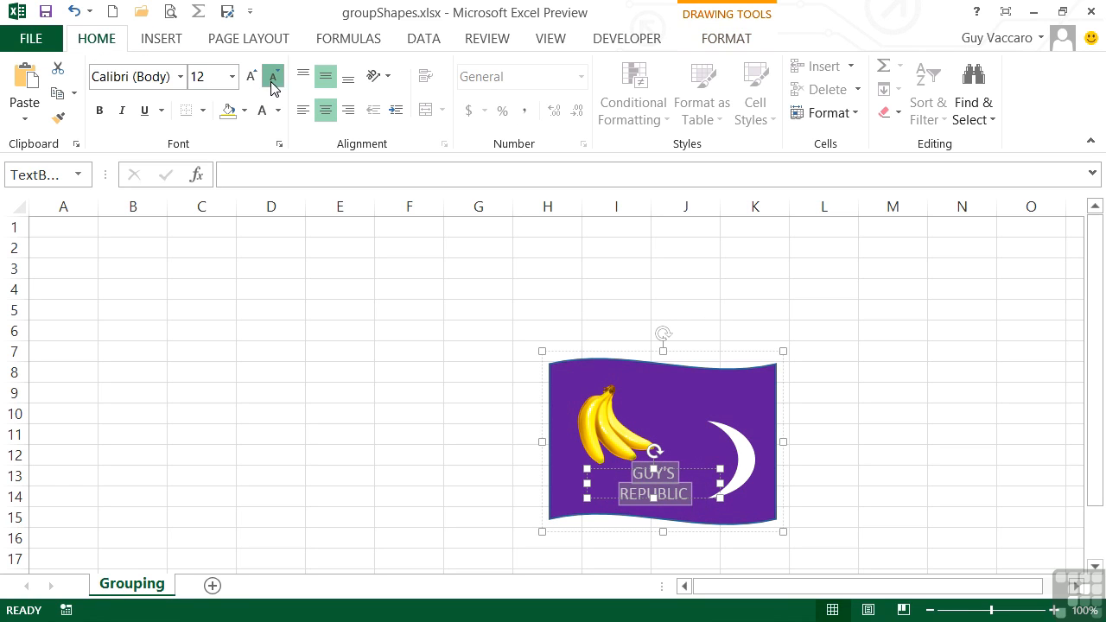
{"action": "left_click", "coordinate": [273, 82]}
{"action": "left_click", "coordinate": [842, 372]}
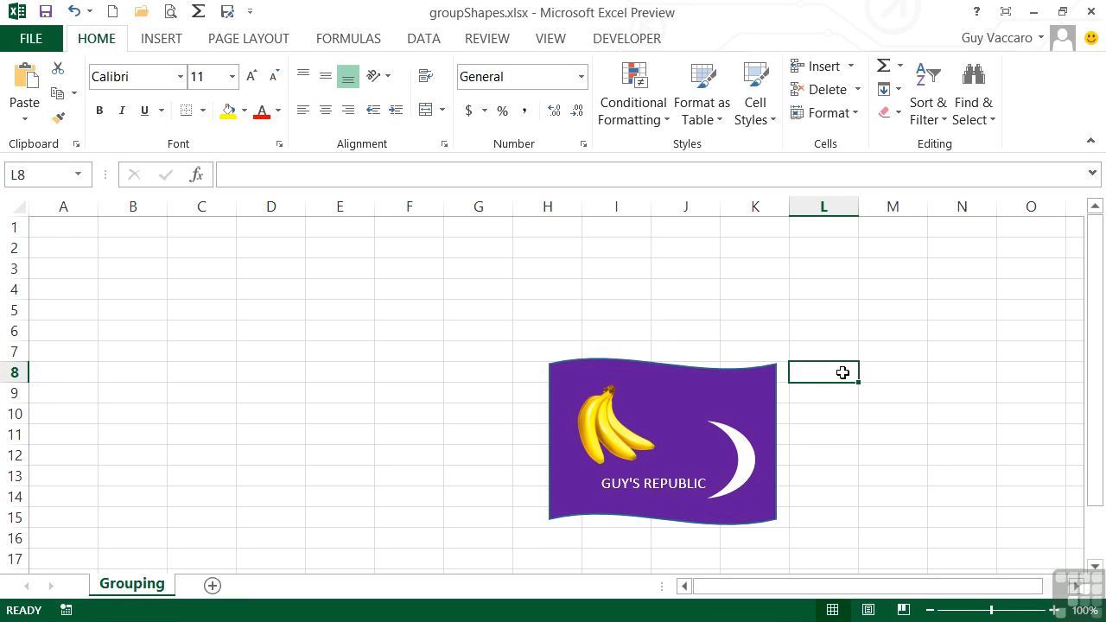
Enlarge the grouped flag to about 2.28" high by 3.18" wide and move it to columns B to G.
{"action": "left_click", "coordinate": [741, 381]}
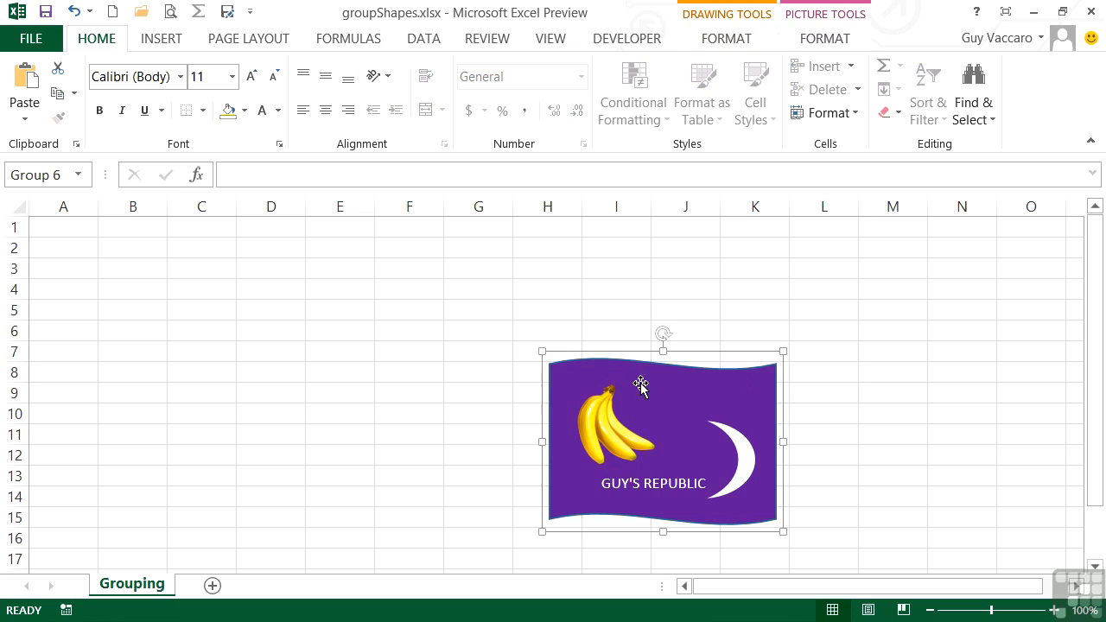
{"action": "left_click_drag", "start_coordinate": [542, 351], "coordinate": [439, 281]}
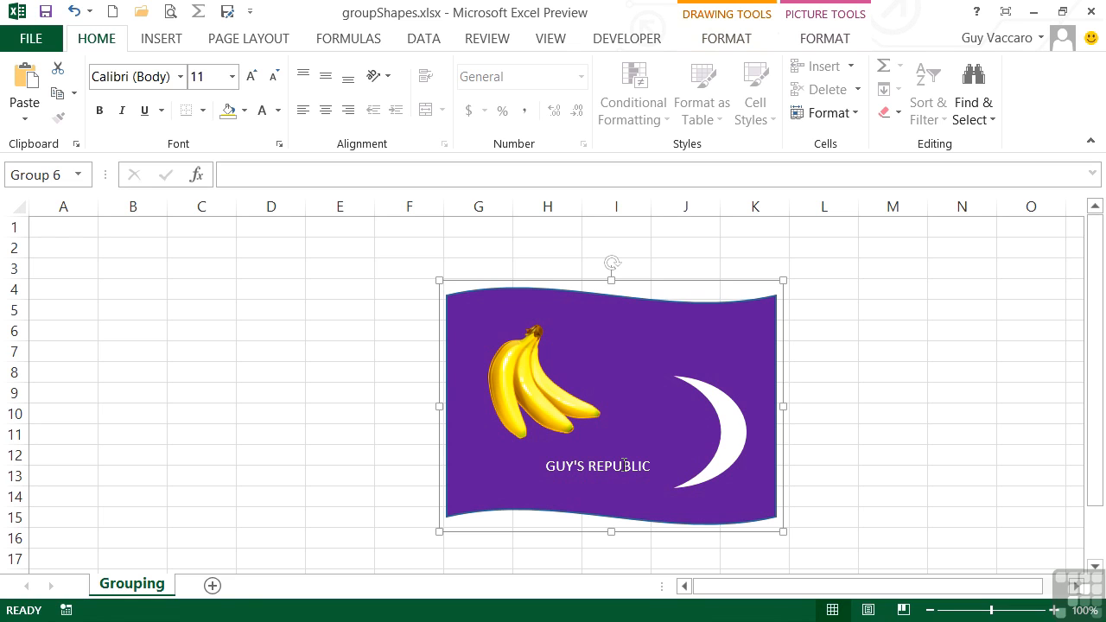
{"action": "left_click_drag", "start_coordinate": [652, 357], "coordinate": [352, 323]}
{"action": "left_click", "coordinate": [352, 323]}
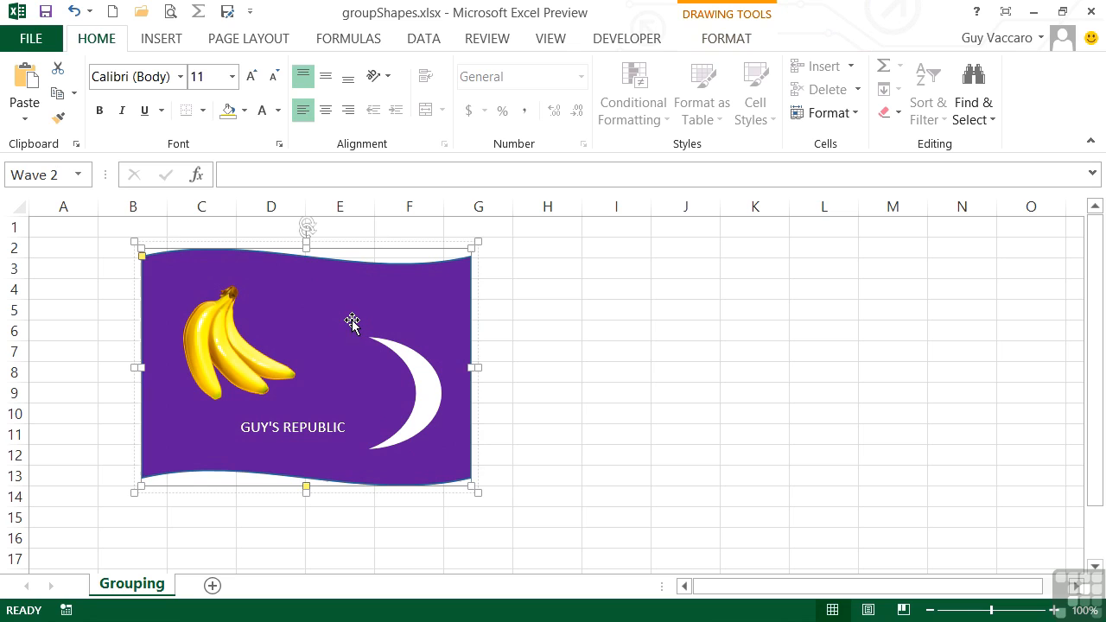
Copy the grouped flag and paste a duplicate at cell J4.
{"action": "left_click", "coordinate": [467, 261]}
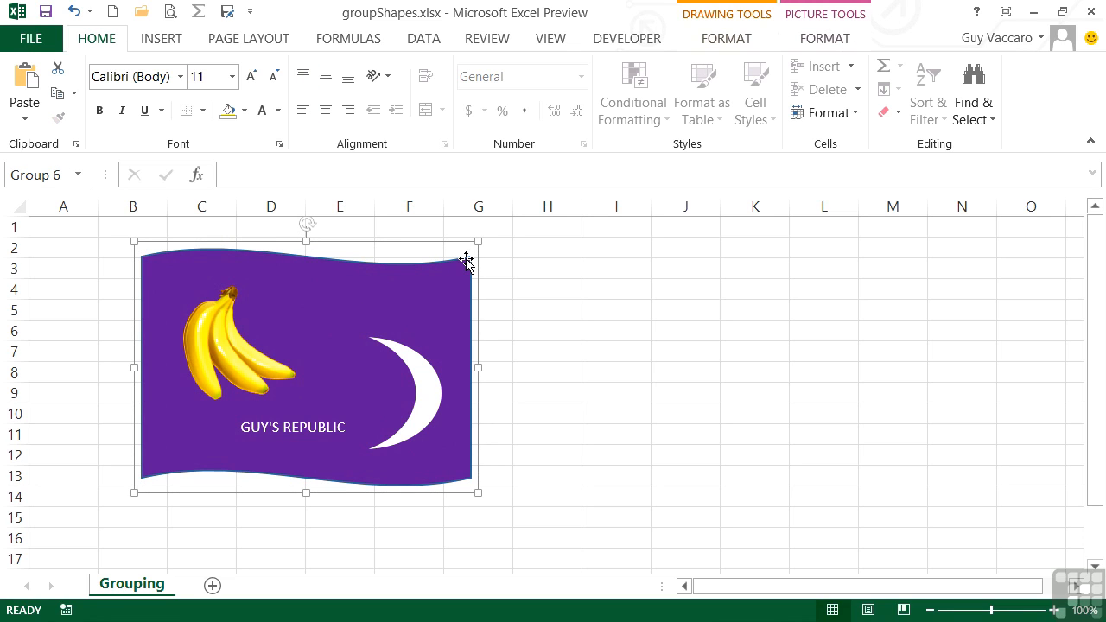
{"action": "left_click", "coordinate": [676, 290]}
{"action": "key", "text": "ctrl+v"}
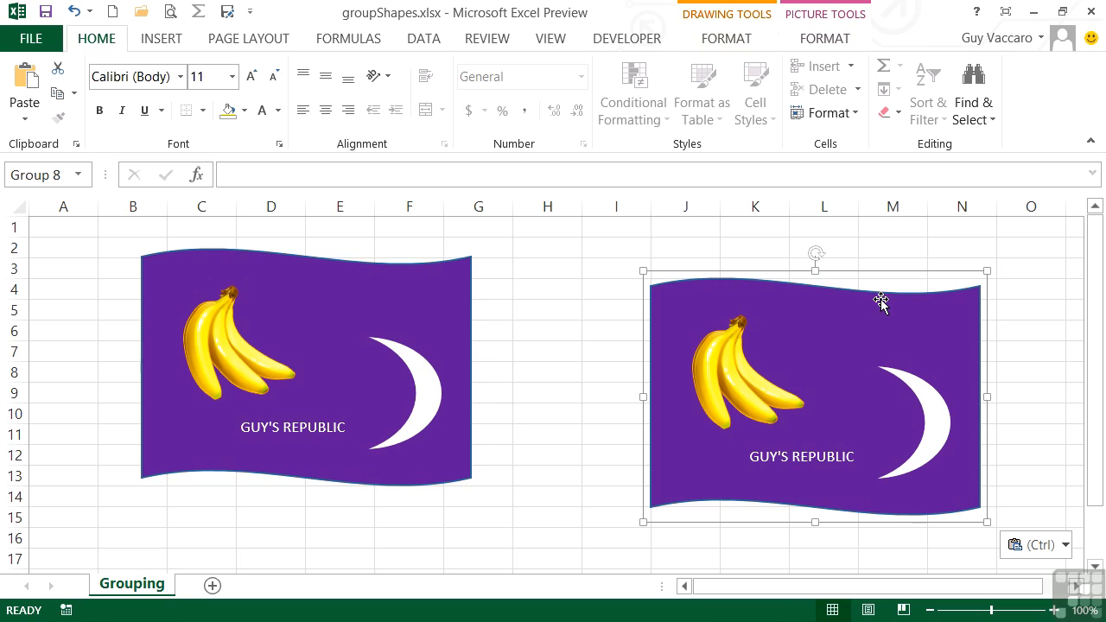
Ungroup the original flag in columns B to G and deselect its separate objects.
{"action": "left_click", "coordinate": [417, 357]}
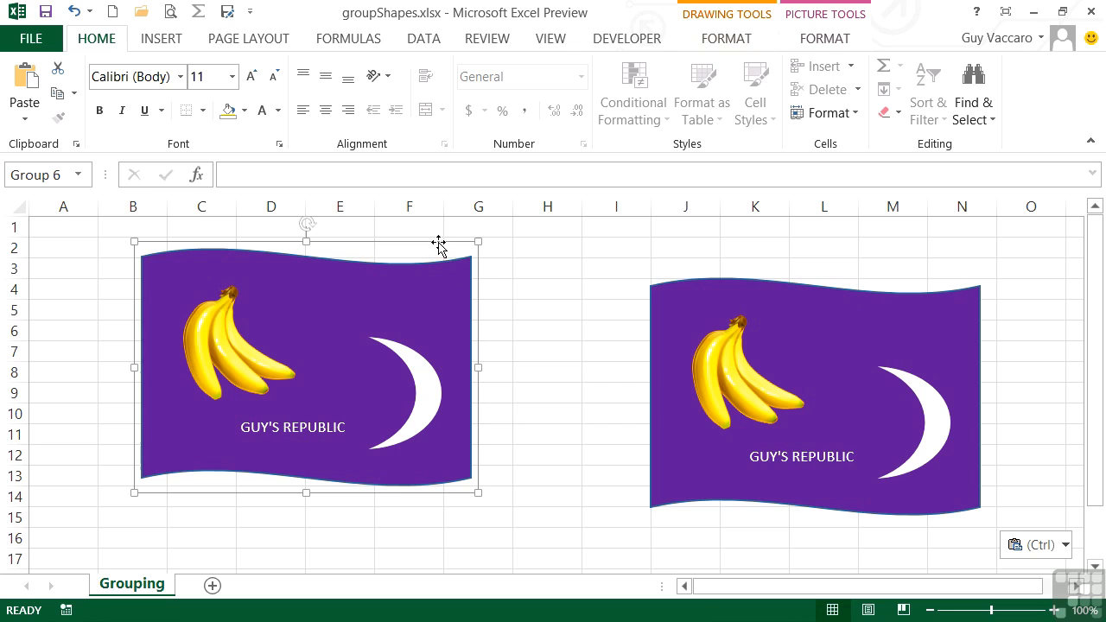
{"action": "left_click", "coordinate": [818, 40]}
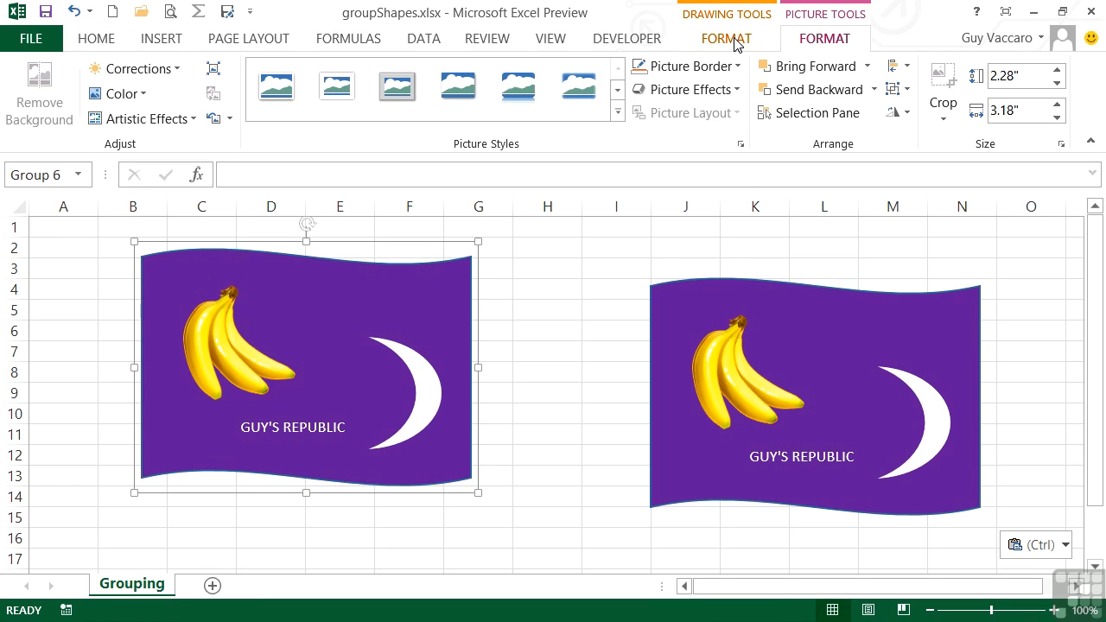
{"action": "left_click", "coordinate": [726, 39]}
{"action": "left_click", "coordinate": [817, 41]}
{"action": "left_click", "coordinate": [908, 90]}
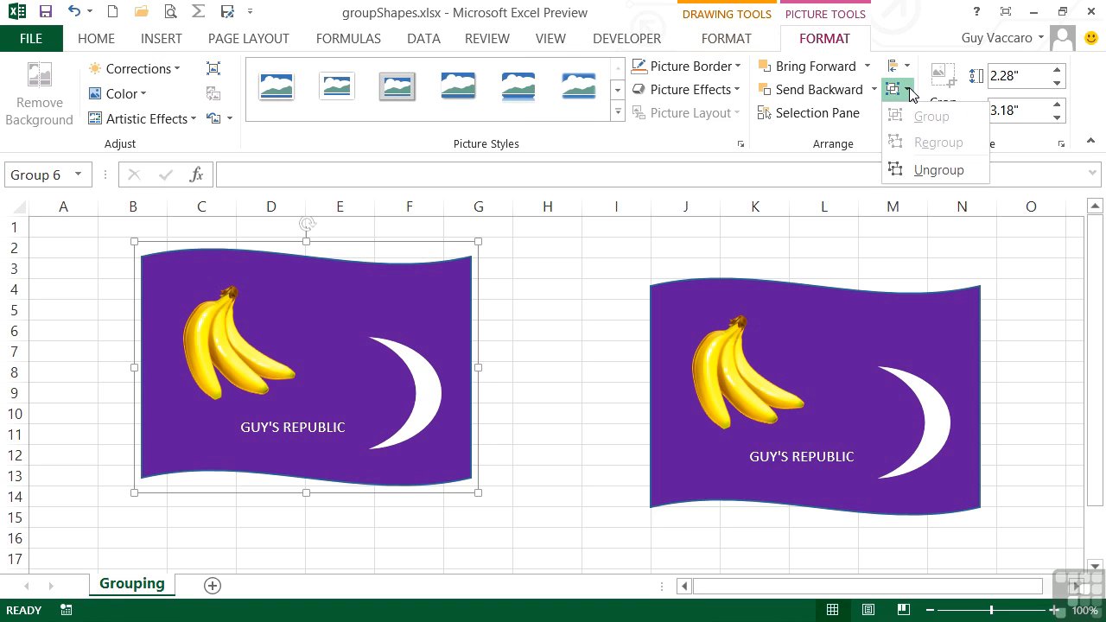
{"action": "left_click", "coordinate": [933, 171]}
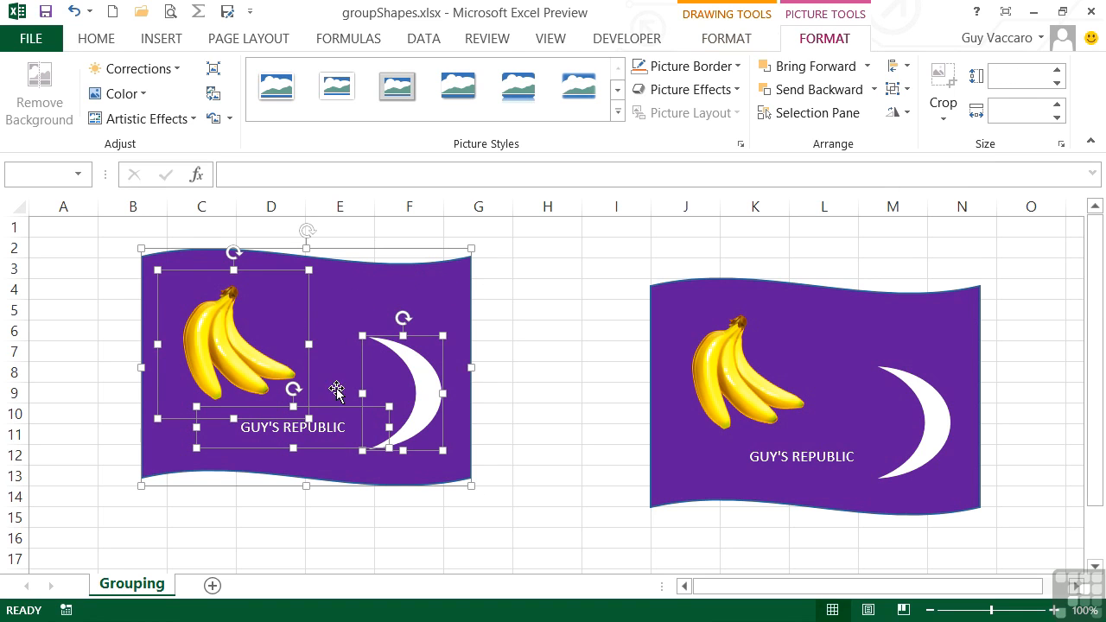
{"action": "left_click", "coordinate": [547, 328]}
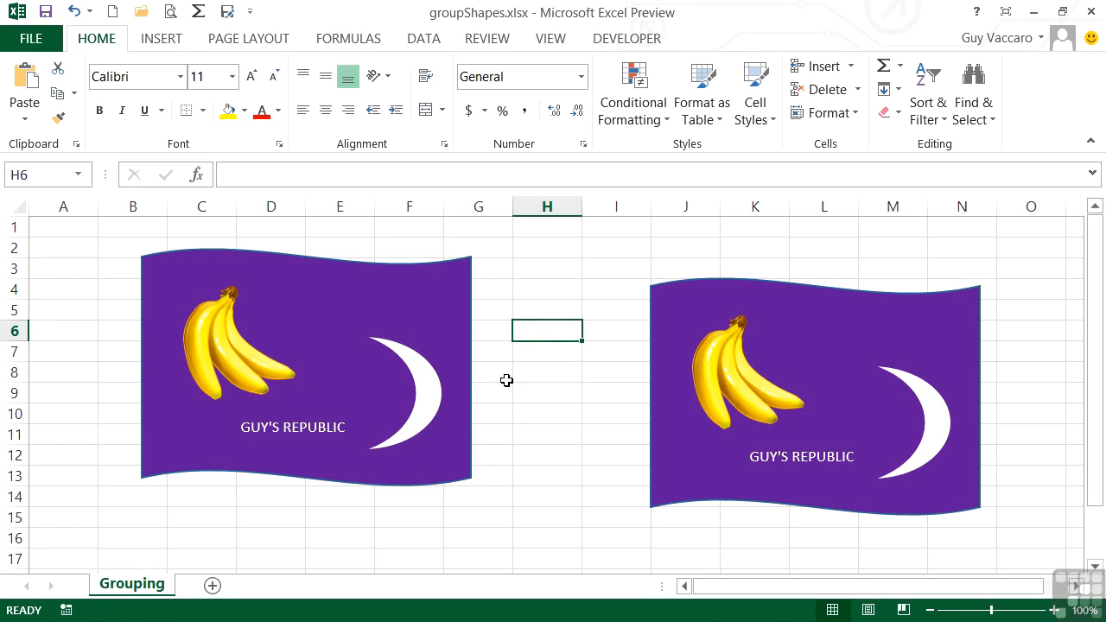
Make the original flag's moon smaller, tilt it clockwise by about 30 degrees and place it beside the end of the text.
{"action": "left_click", "coordinate": [432, 386]}
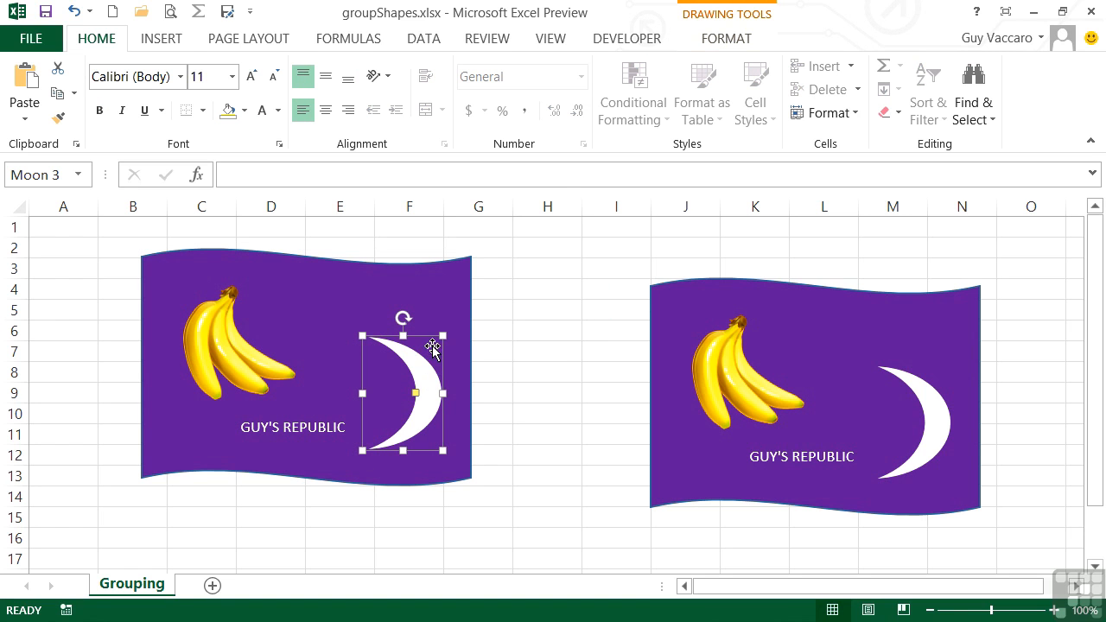
{"action": "left_click_drag", "start_coordinate": [442, 335], "coordinate": [418, 363]}
{"action": "left_click_drag", "start_coordinate": [413, 403], "coordinate": [389, 411]}
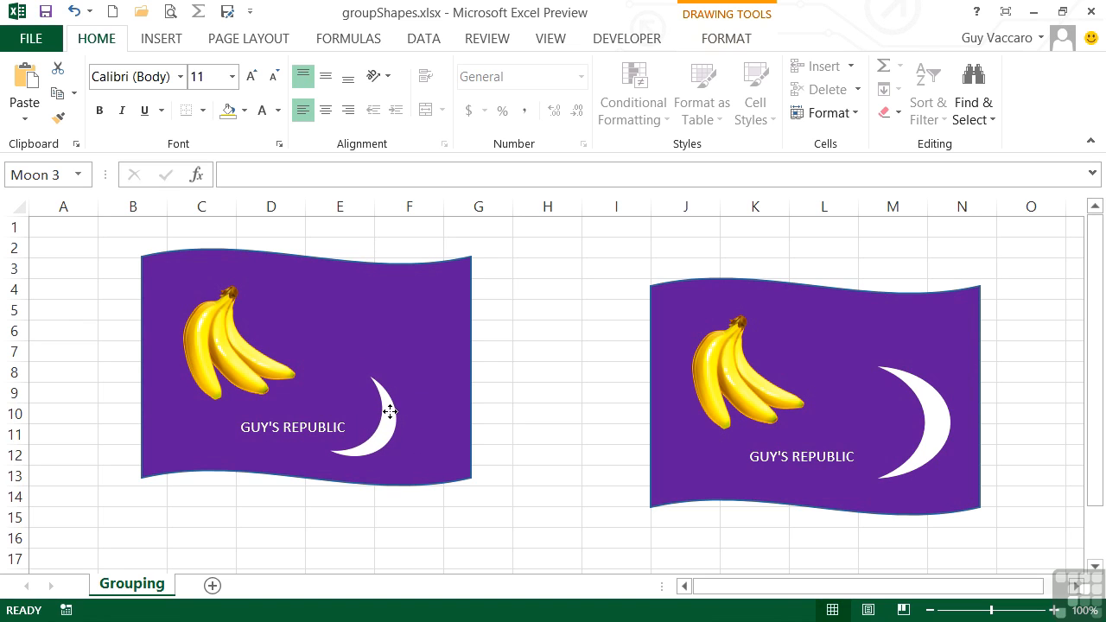
Shrink the original purple wave to end in column F and shift its banana picture slightly down and to the left.
{"action": "left_click", "coordinate": [439, 317]}
{"action": "left_click_drag", "start_coordinate": [471, 249], "coordinate": [433, 271]}
{"action": "left_click_drag", "start_coordinate": [234, 363], "coordinate": [226, 369]}
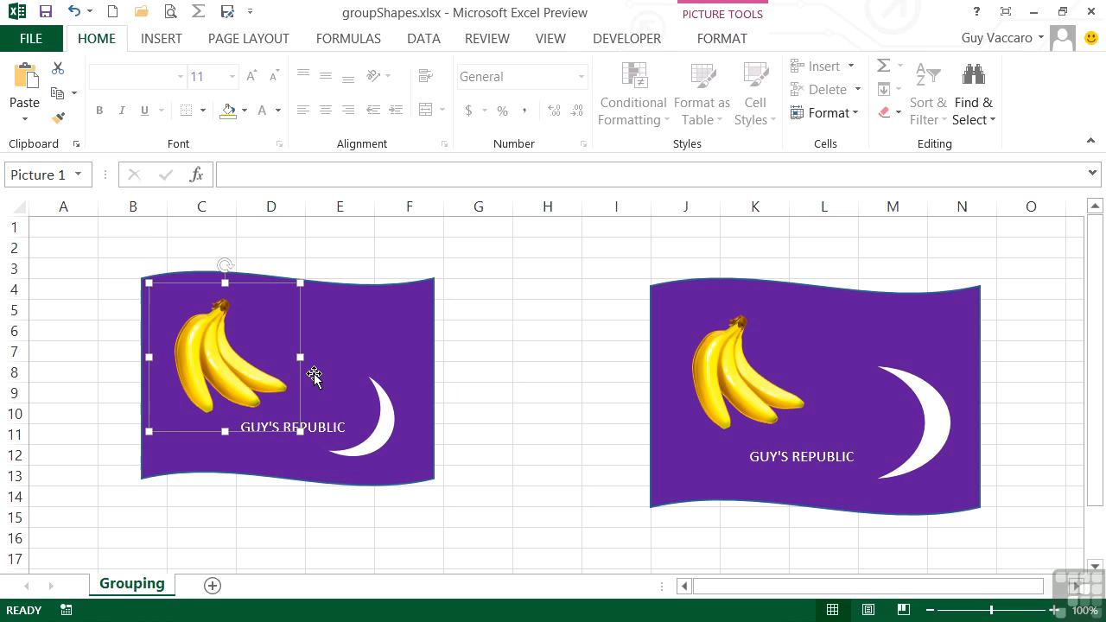
Add the text box, moon and wave to the banana picture's selection and regroup the original flag.
{"action": "left_click", "coordinate": [382, 406], "text": "shift"}
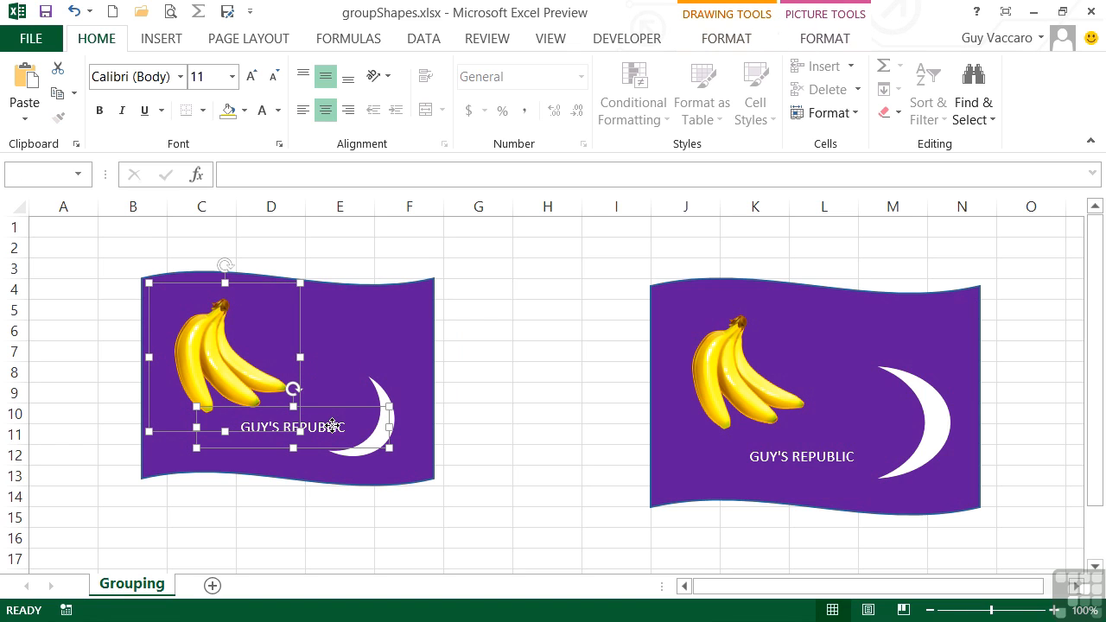
{"action": "left_click", "coordinate": [383, 395], "text": "shift"}
{"action": "left_click", "coordinate": [409, 360], "text": "shift"}
{"action": "left_click", "coordinate": [746, 41]}
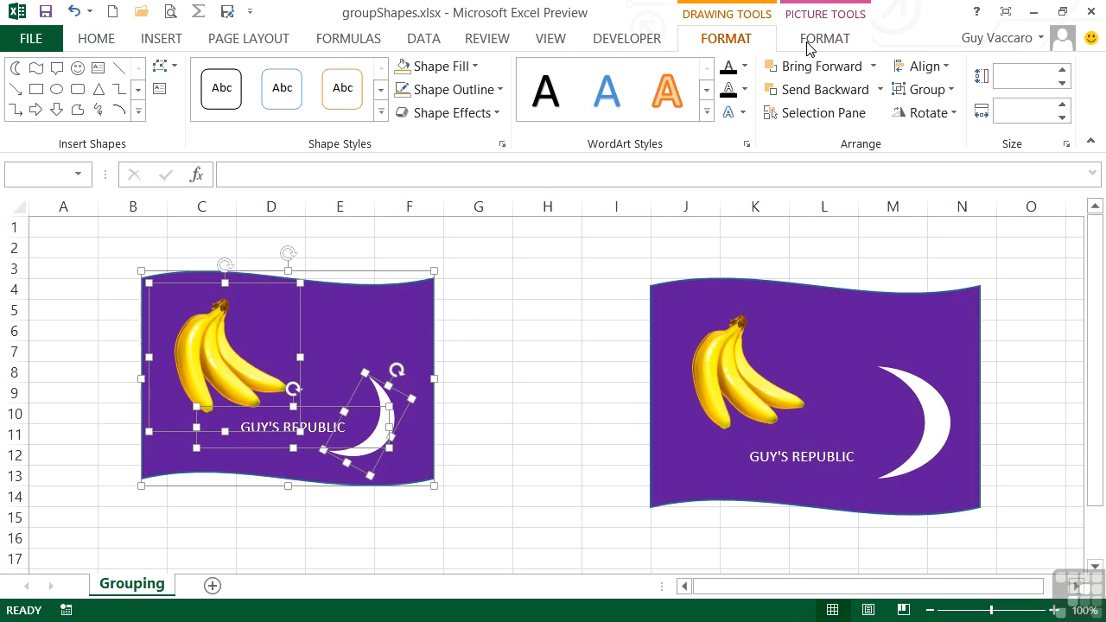
{"action": "left_click", "coordinate": [949, 89]}
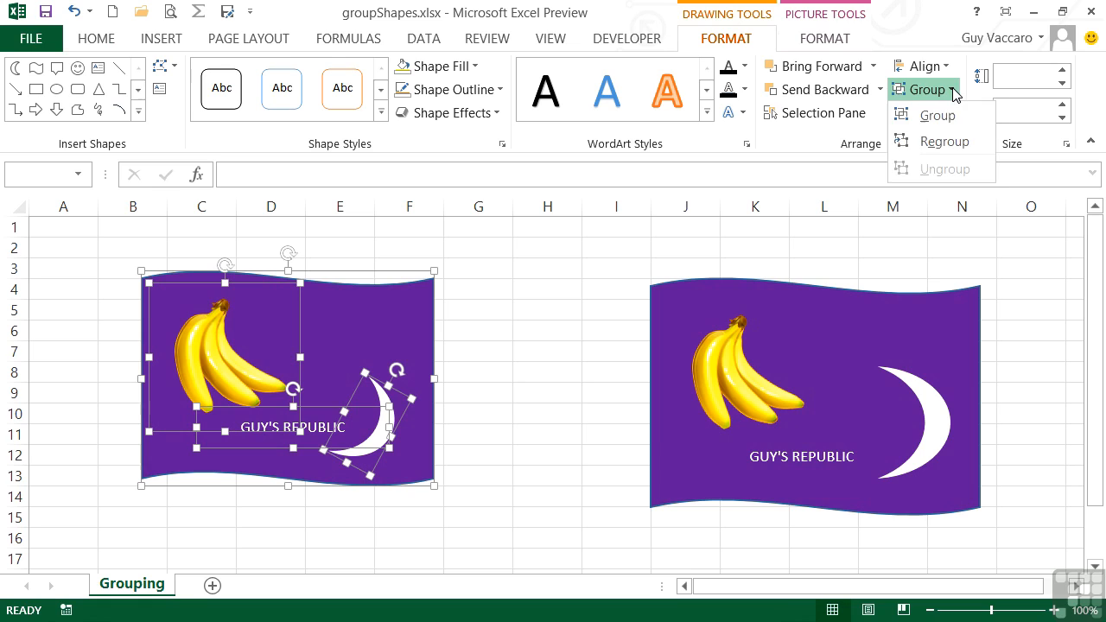
{"action": "left_click", "coordinate": [950, 145]}
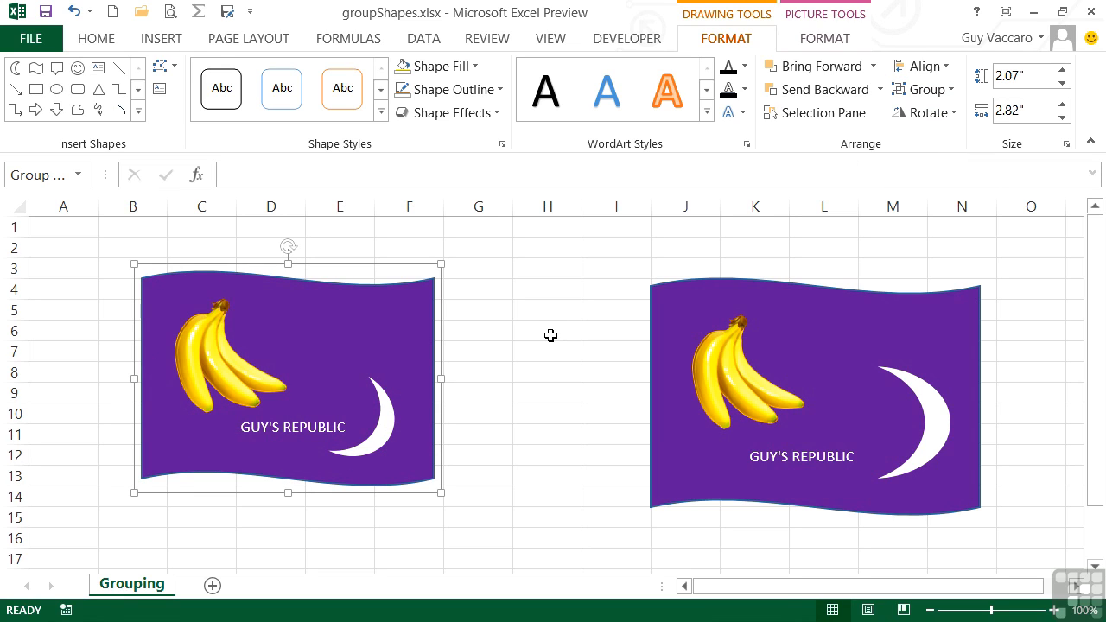